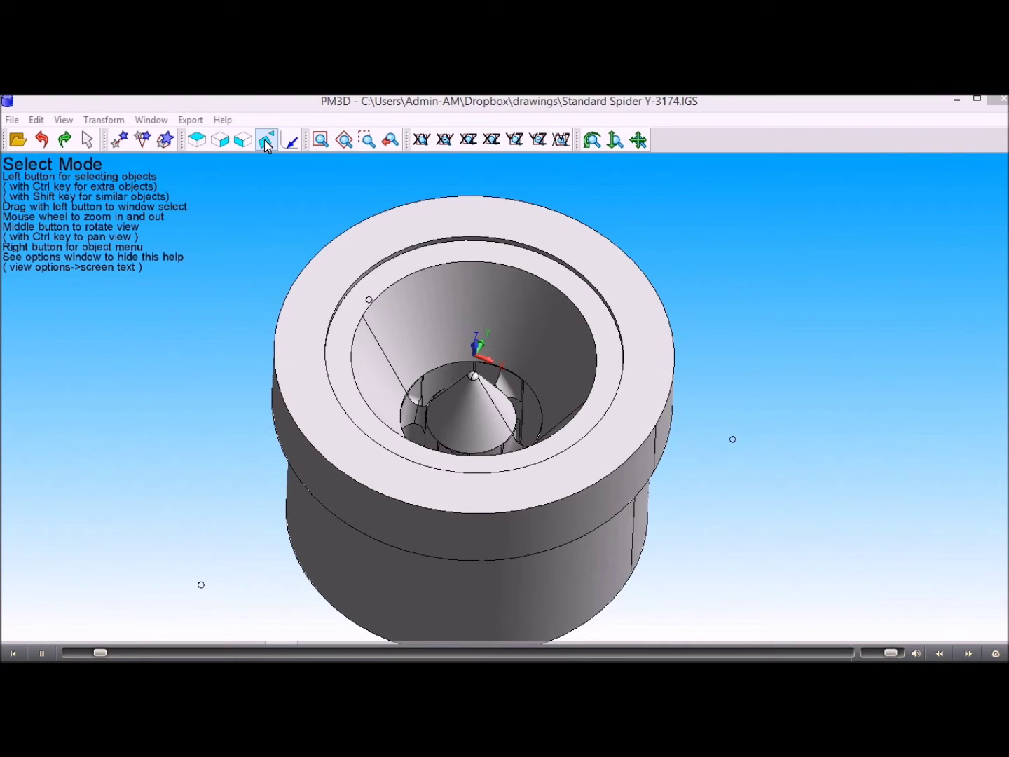
Pick the two ring faces inside the spider's bore for export and accept the selection
left_click(266, 144)
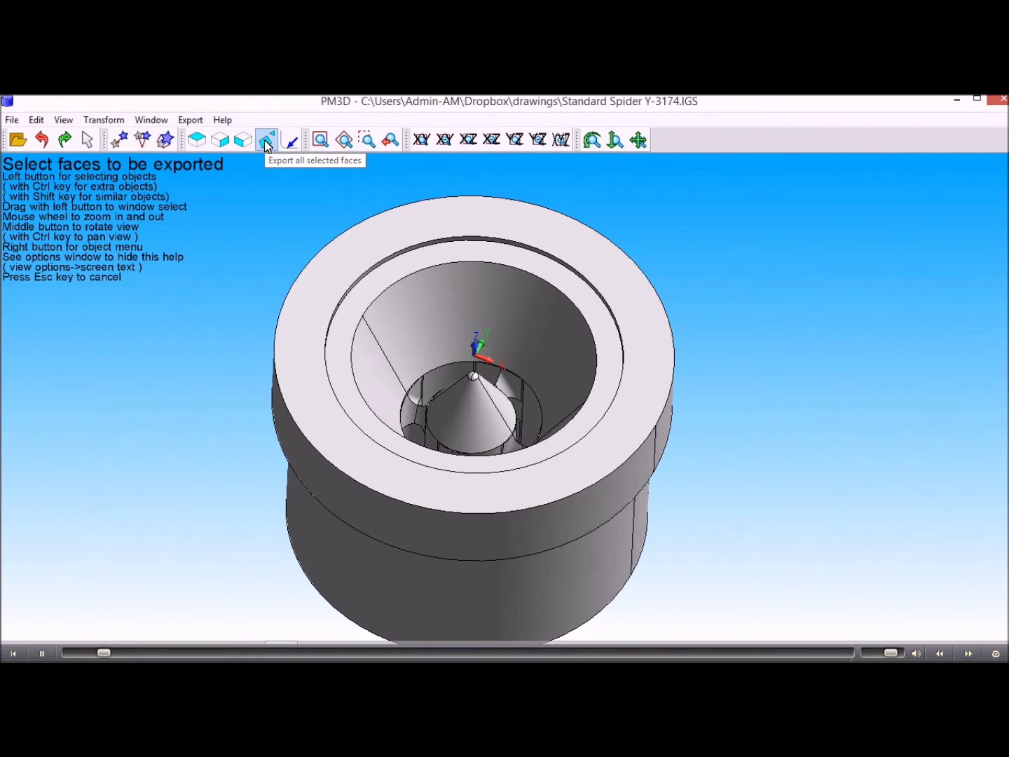
left_click(384, 293)
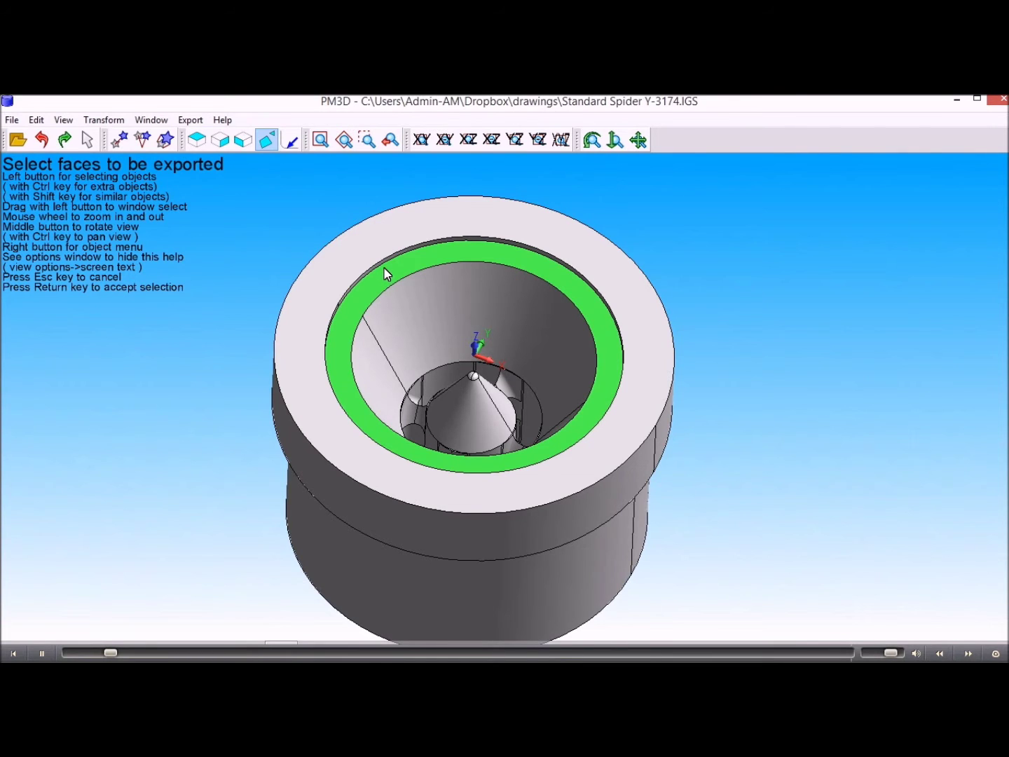
middle_click_drag(387, 280, 325, 412)
left_click(409, 287)
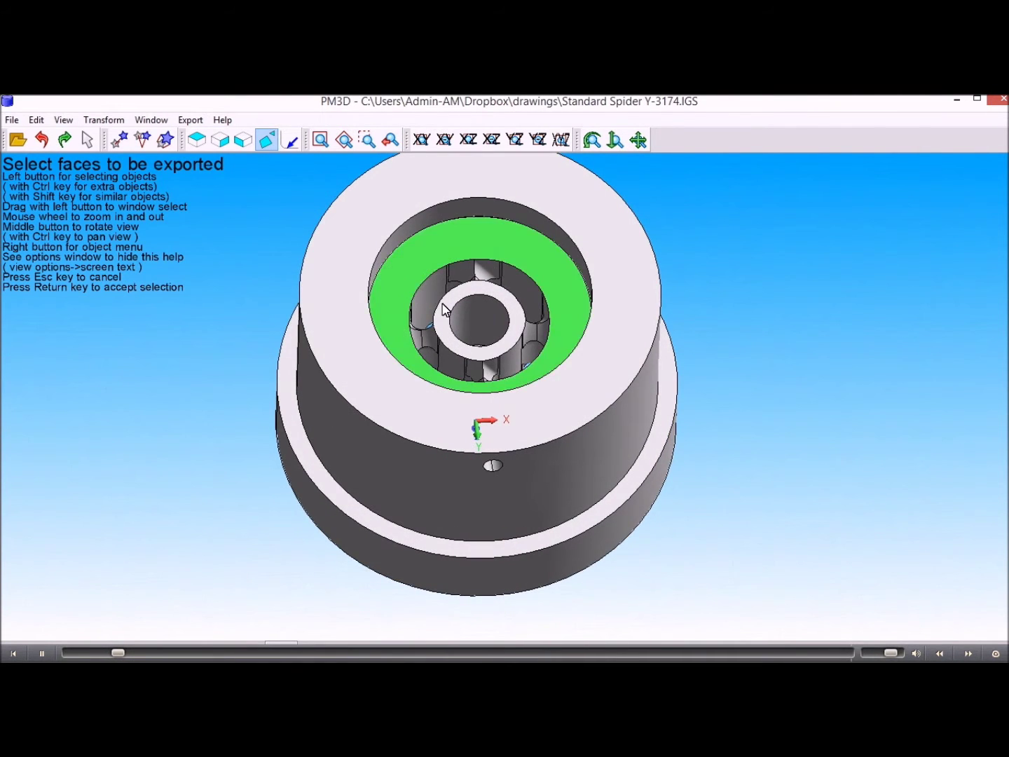
left_click(447, 309, "ctrl")
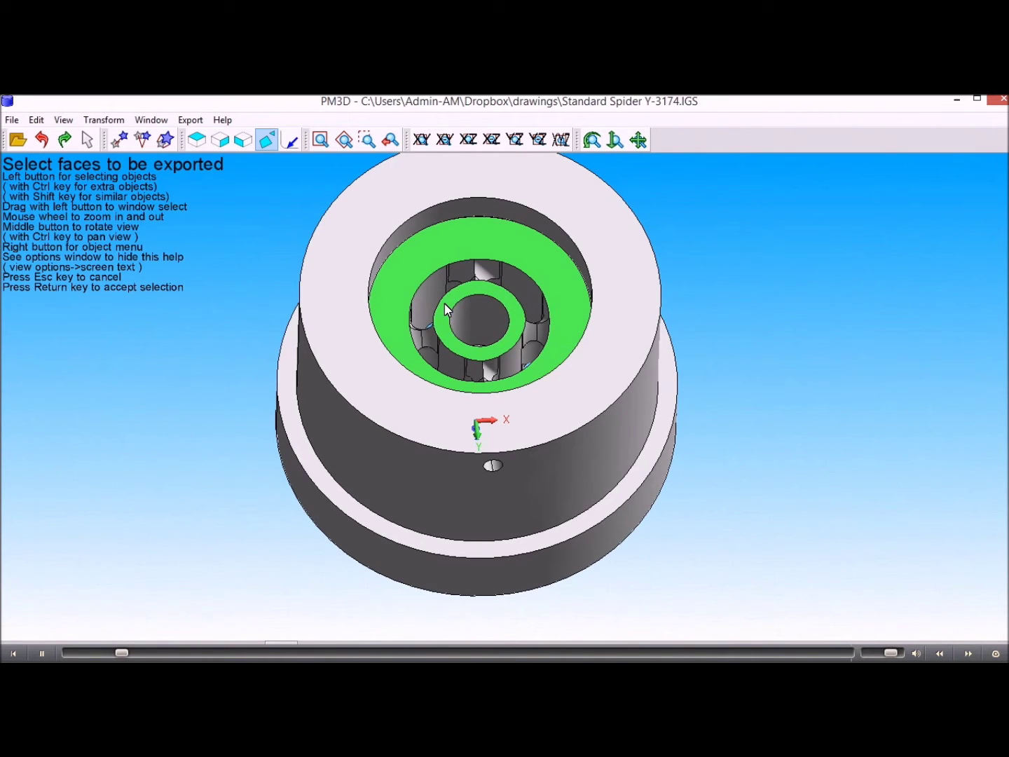
key("Return")
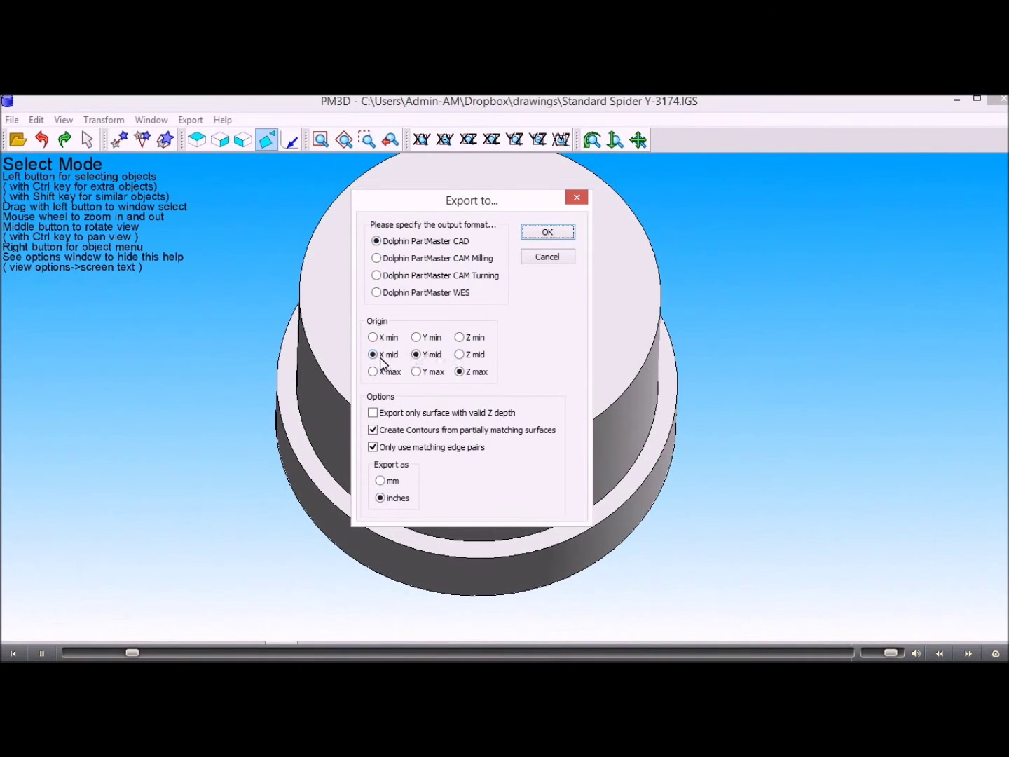
Export the ring faces in mm and save them as Standard Spider Y-3174.dra
left_click(380, 481)
left_click(546, 234)
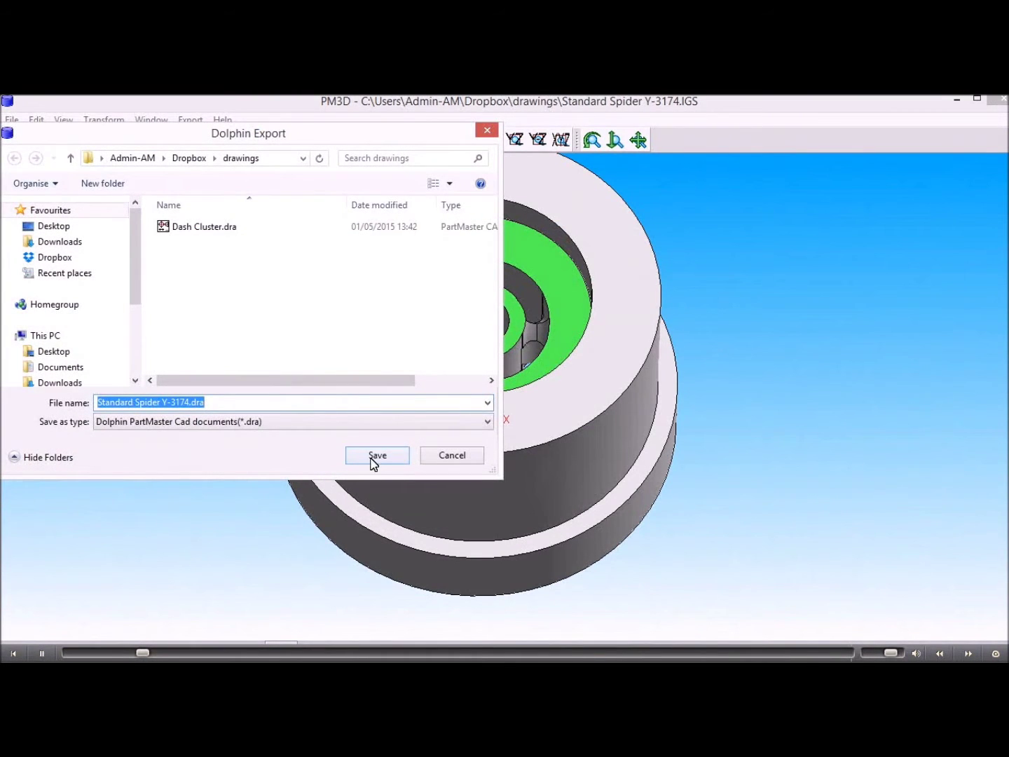
left_click(376, 457)
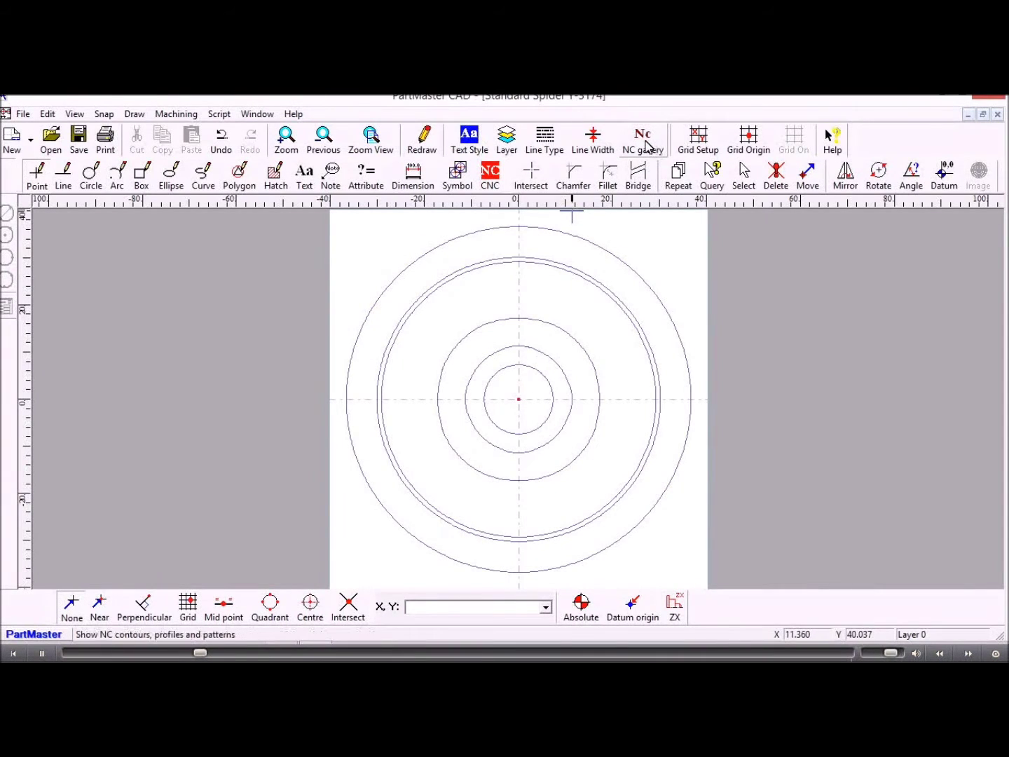
Delete circles Con 2, Con 1 and Con 4, confirming each deletion
left_click(744, 176)
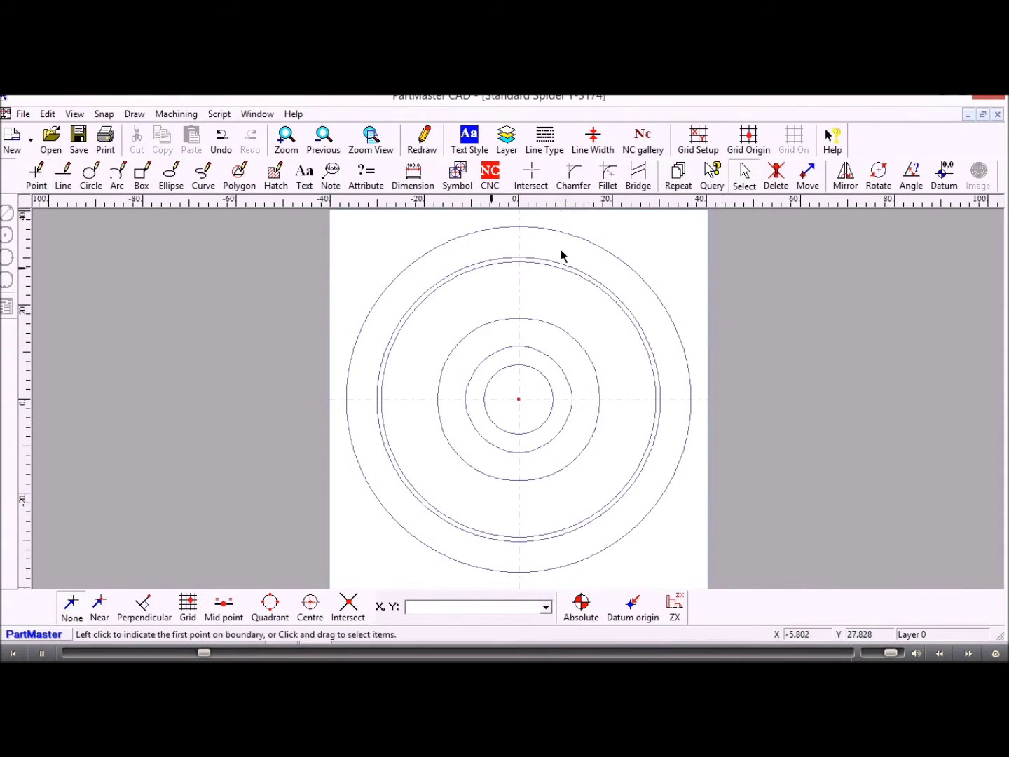
left_click(775, 178)
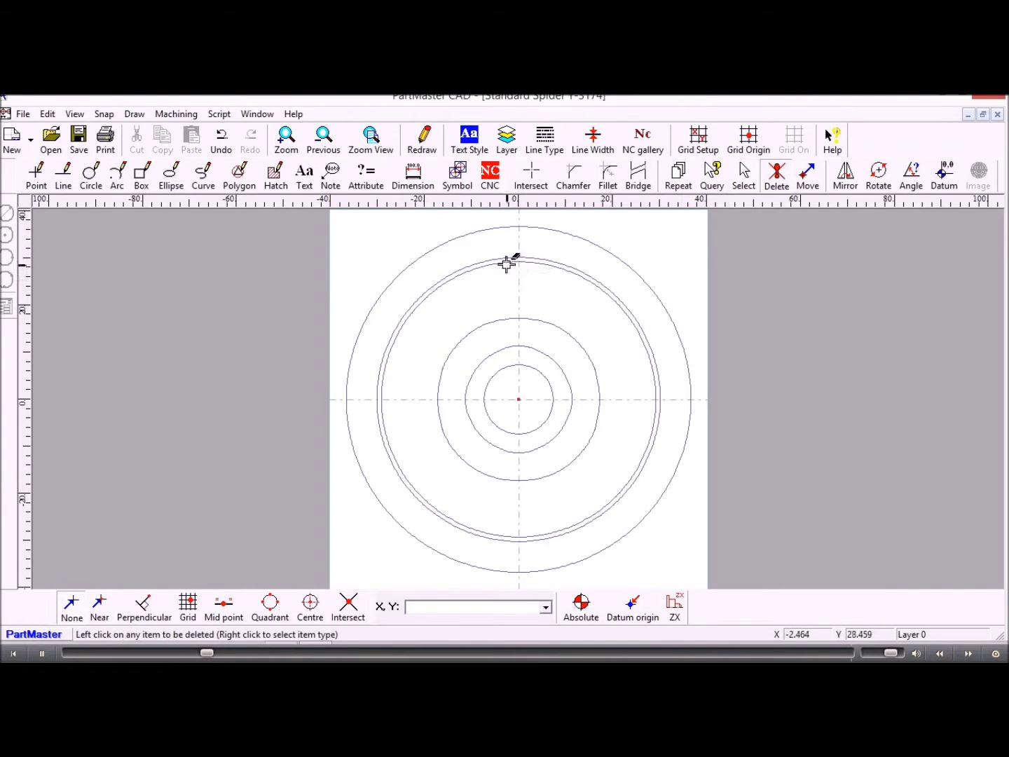
left_click(509, 264)
left_click(502, 402)
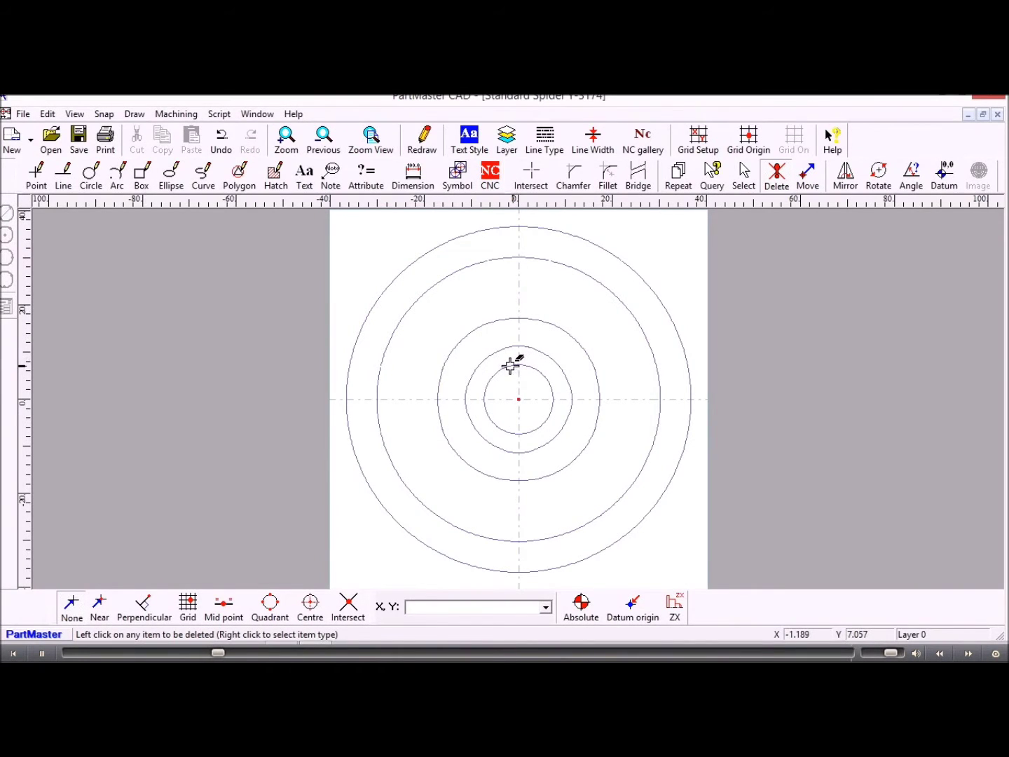
left_click(510, 365)
left_click(496, 407)
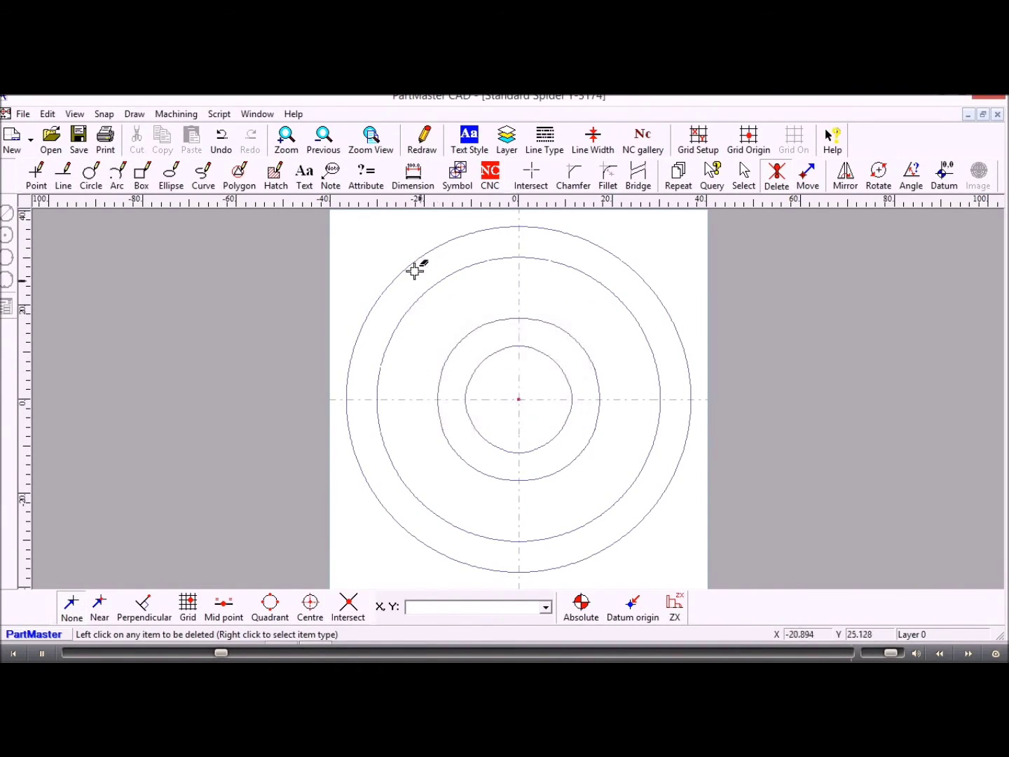
left_click(411, 265)
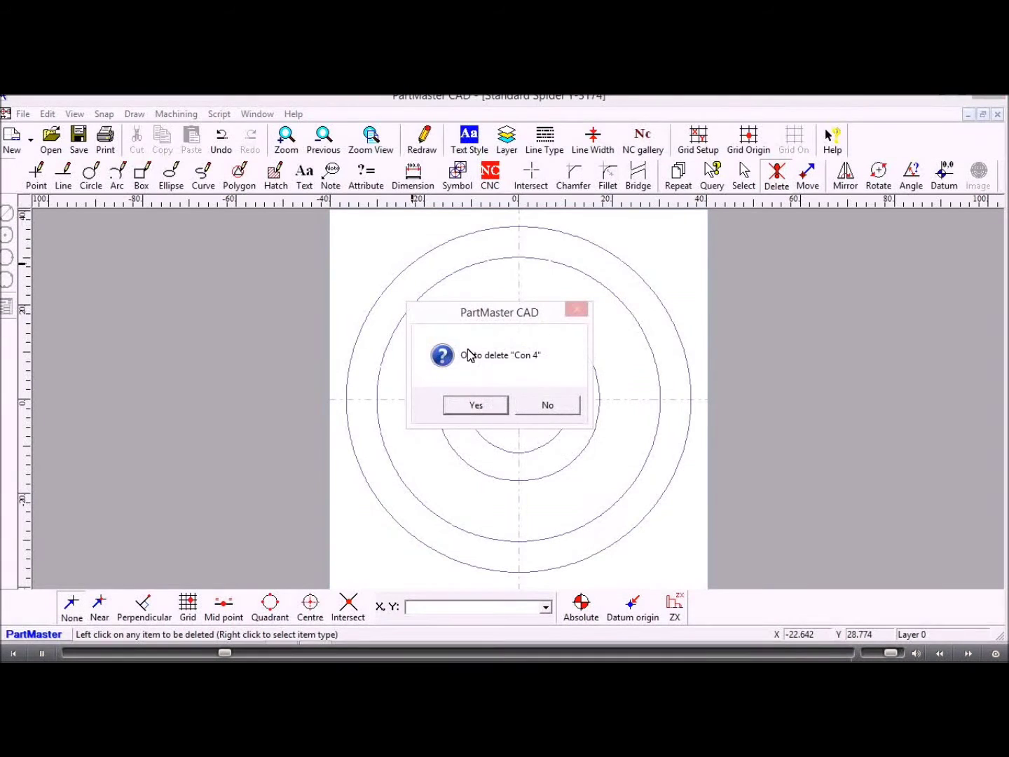
left_click(494, 406)
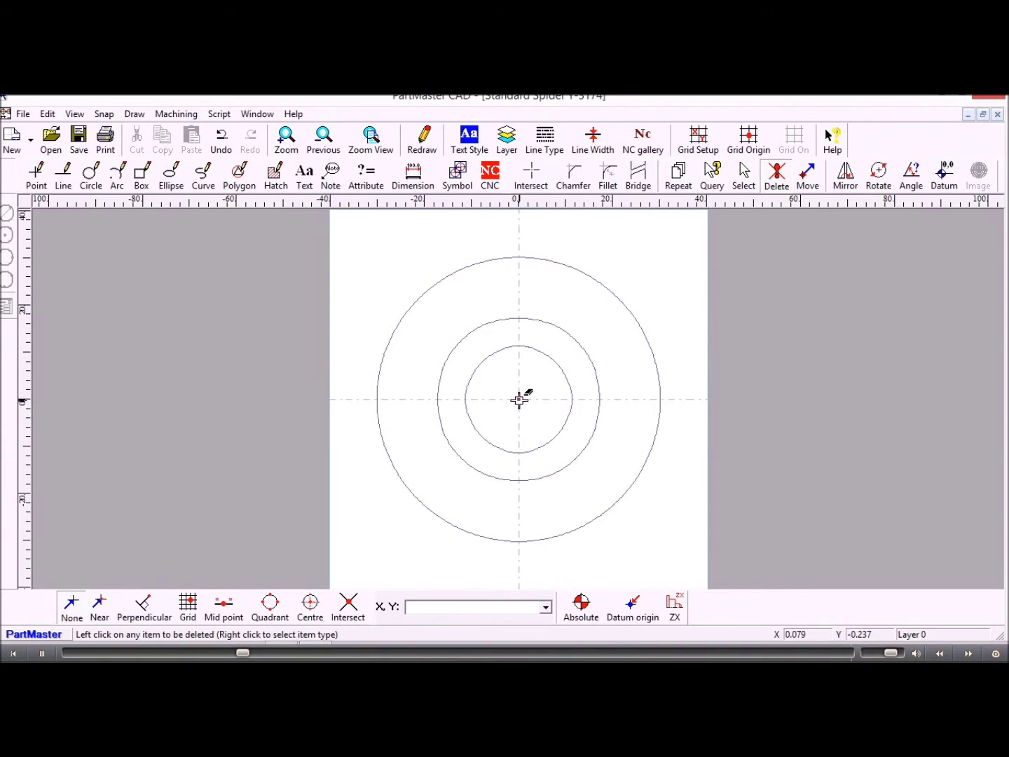
Set new circles to be sized by diameter at 2 mm
left_click(91, 175)
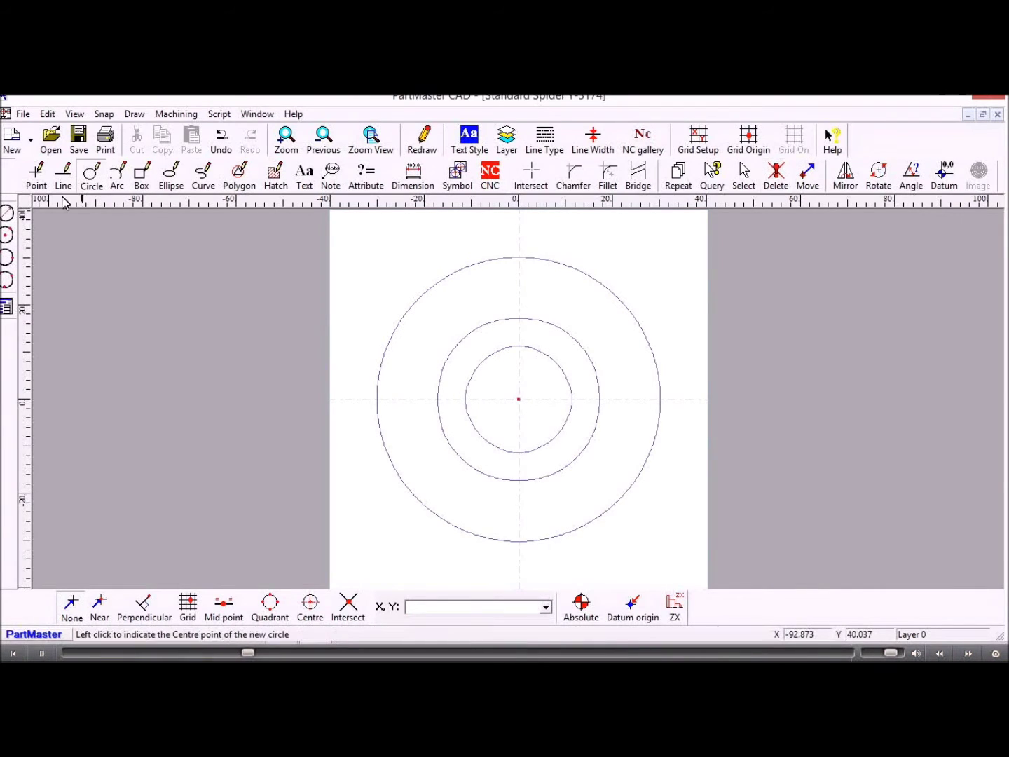
left_click(7, 306)
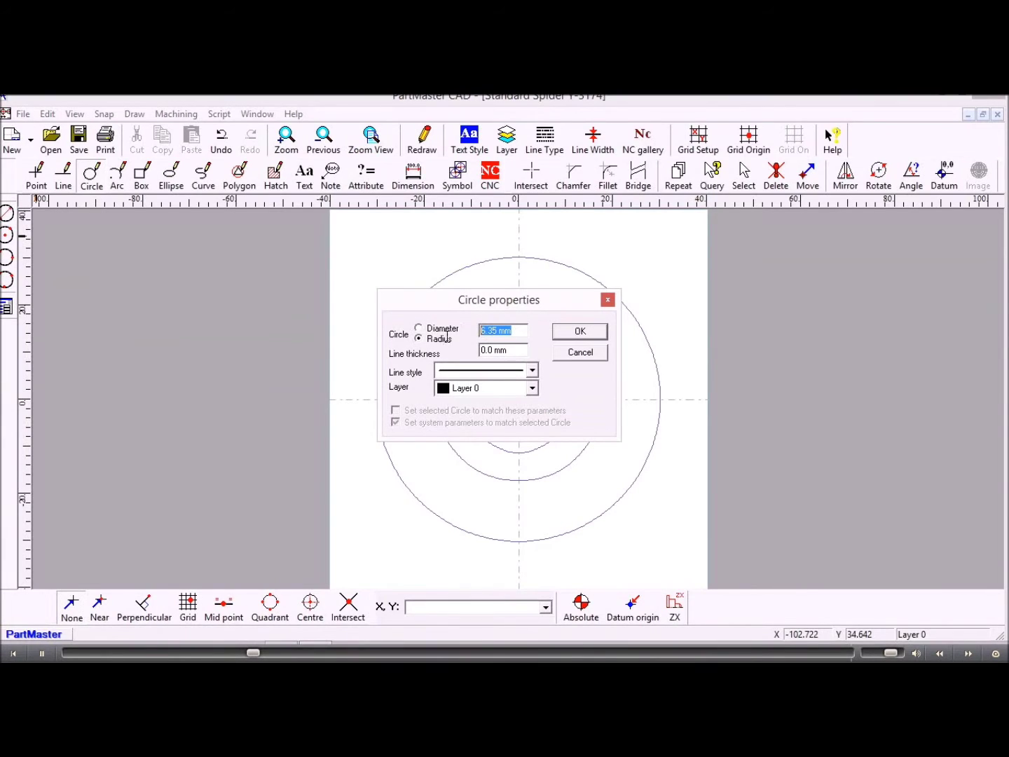
type("2")
left_click(579, 332)
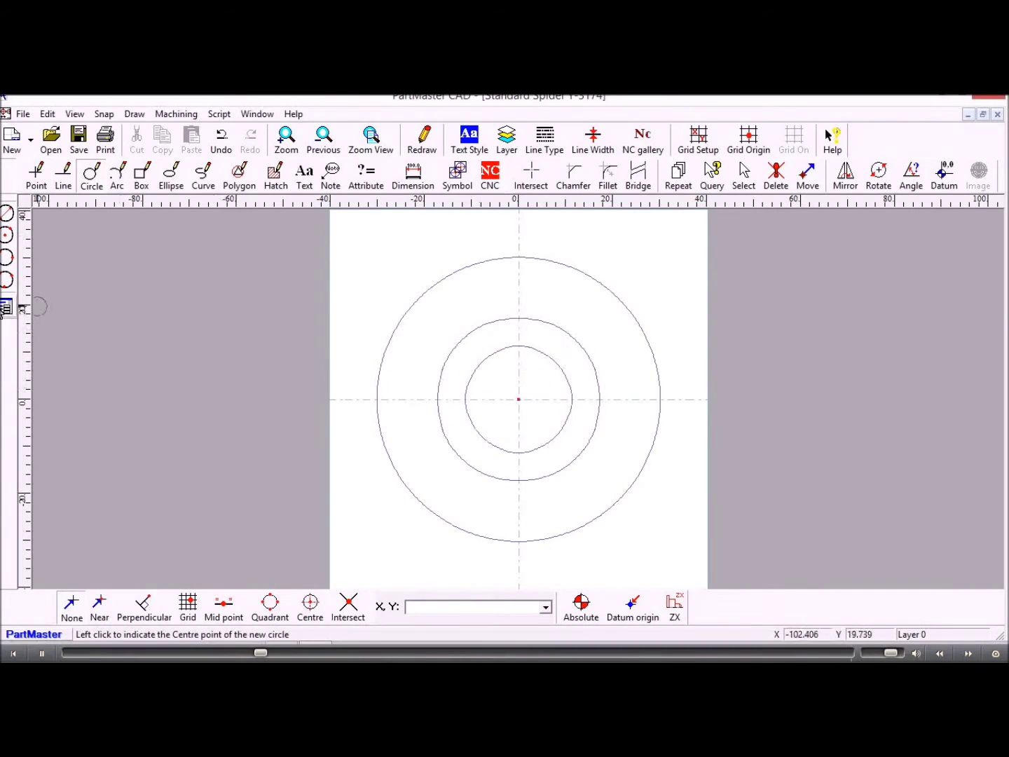
left_click(7, 308)
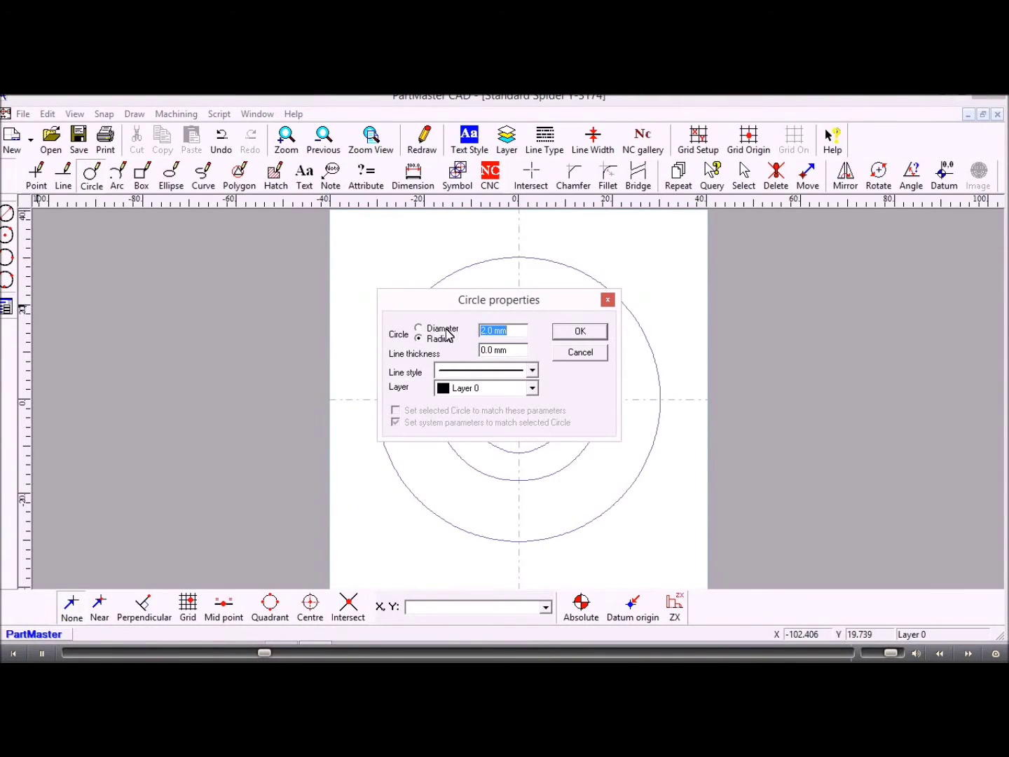
left_click(447, 336)
left_click_drag(508, 332, 447, 333)
type("2")
left_click(581, 332)
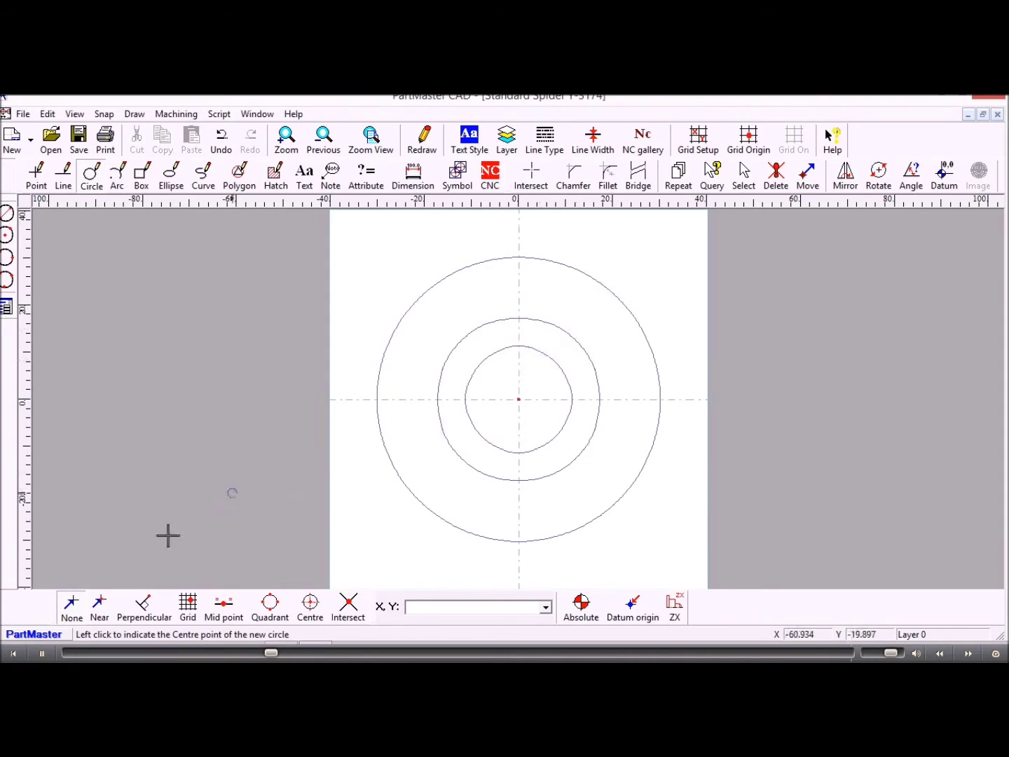
Place the 2 mm circle at the drawing centre using Near snap
left_click(100, 610)
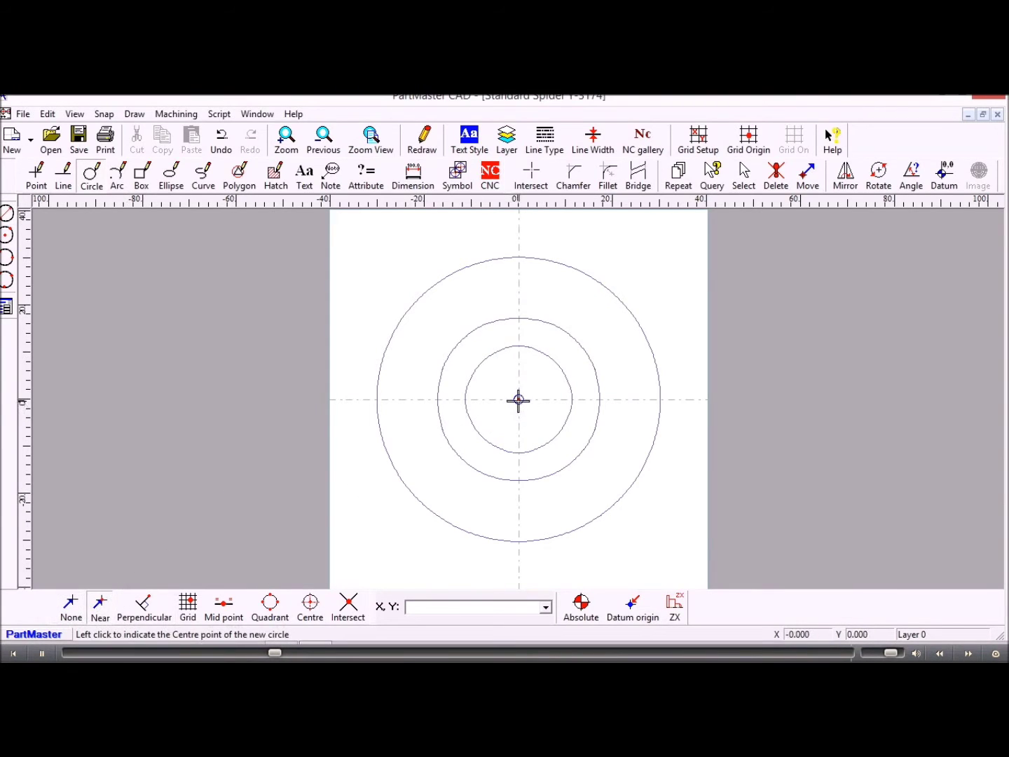
left_click(518, 400)
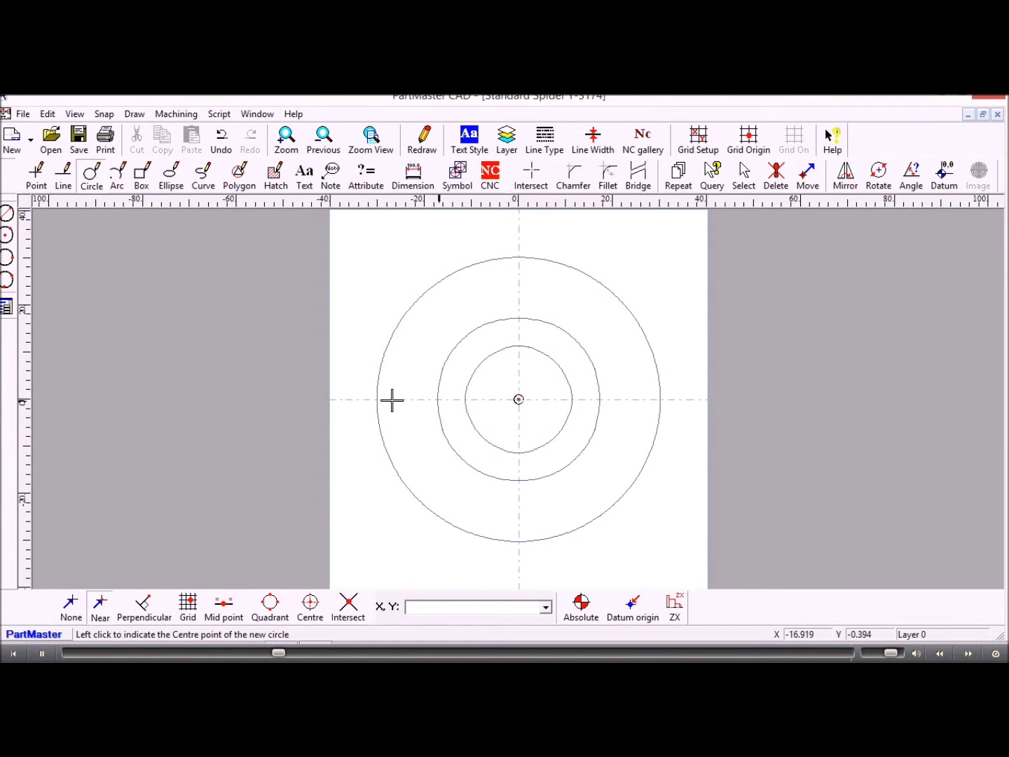
scroll(333, 389, "up", 1)
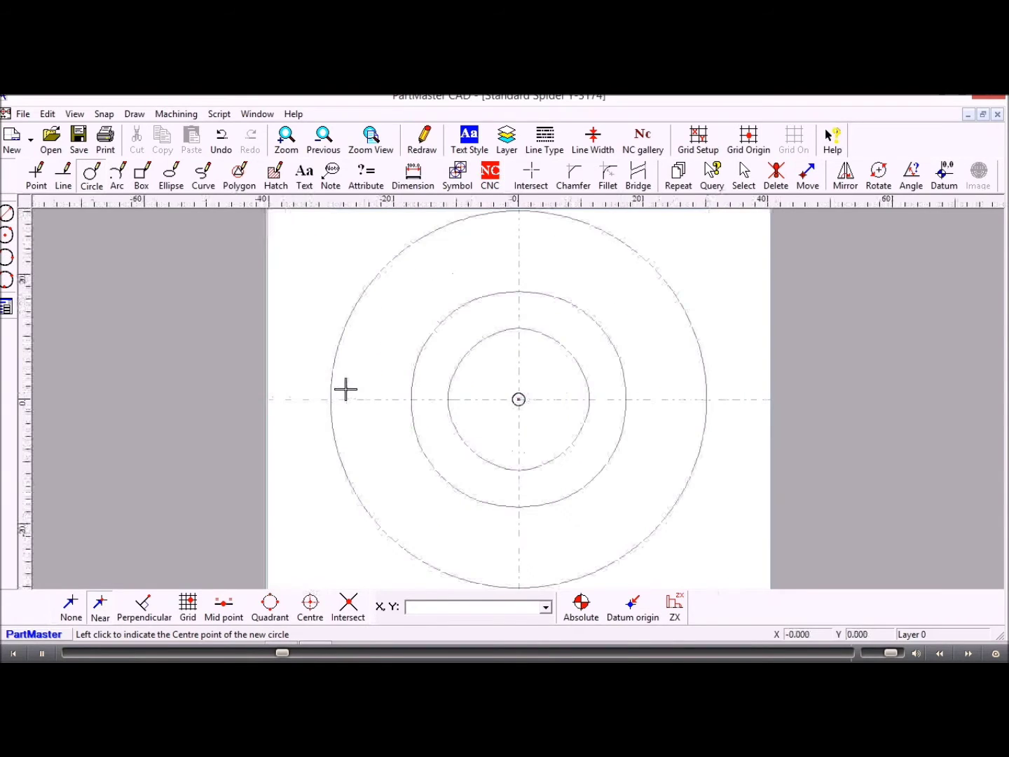
Make the small centre circle into NC contour Con_3, then start saving the drawing
left_click(491, 186)
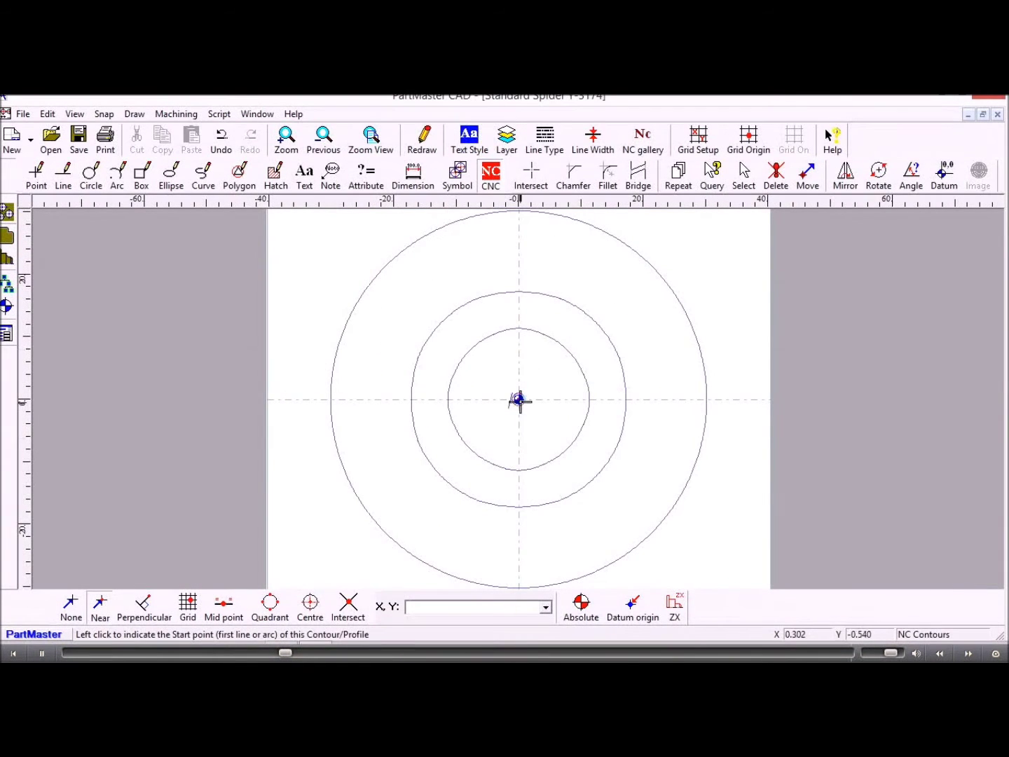
scroll(520, 401, "up", 3)
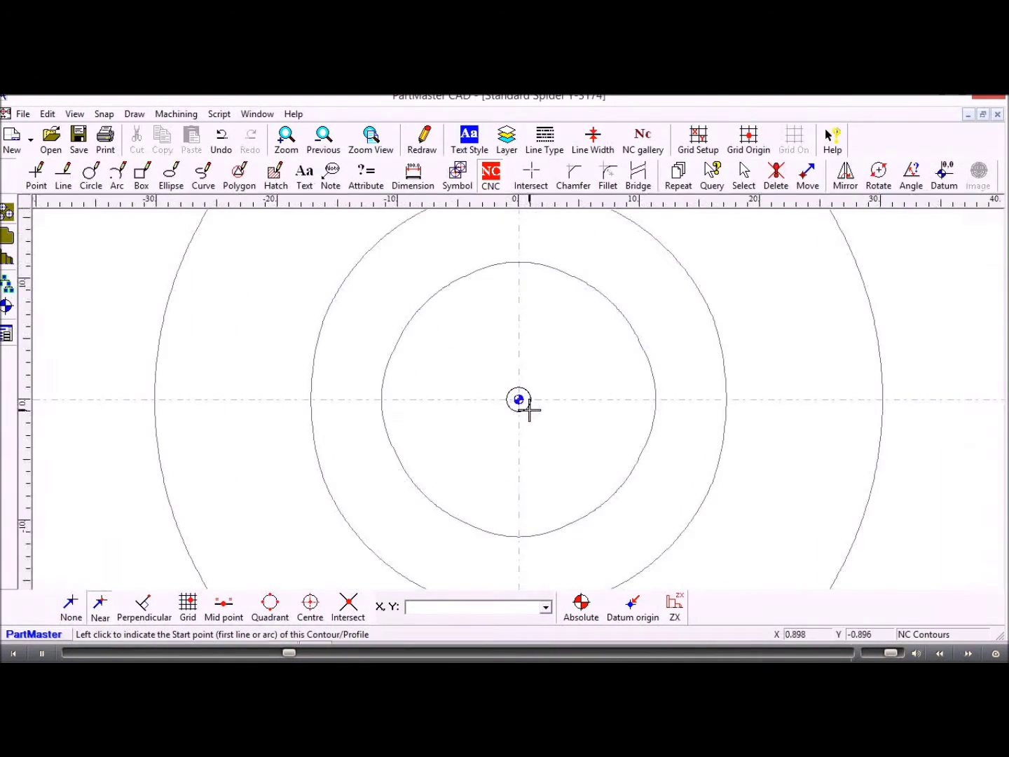
left_click(534, 406)
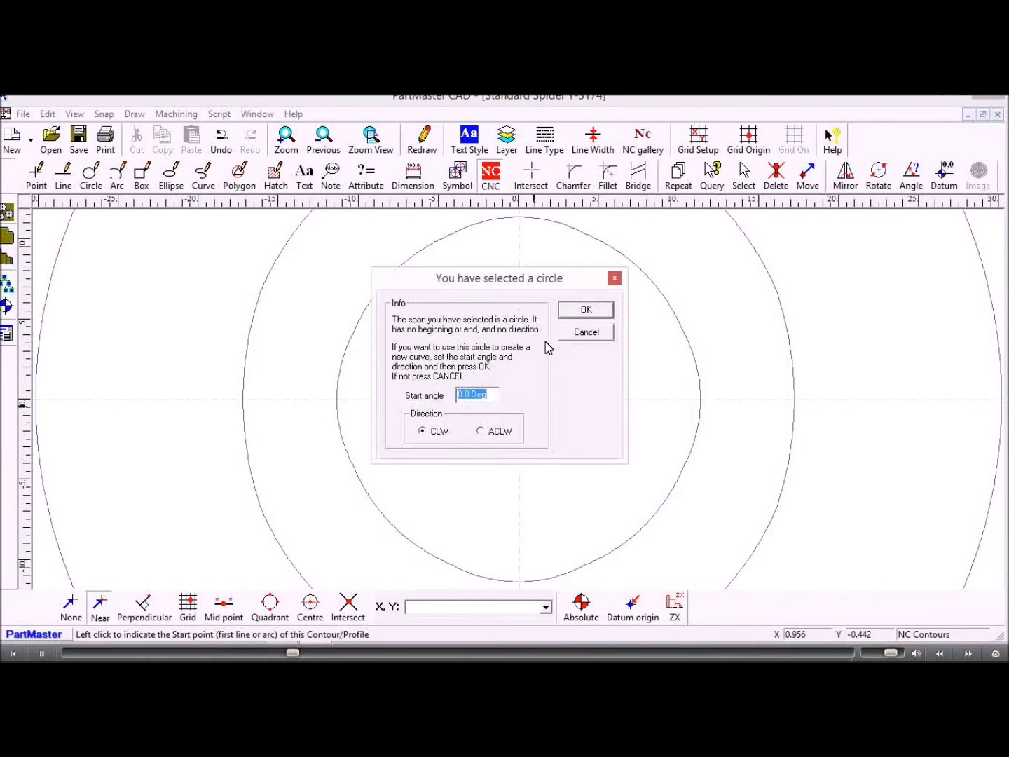
left_click(580, 312)
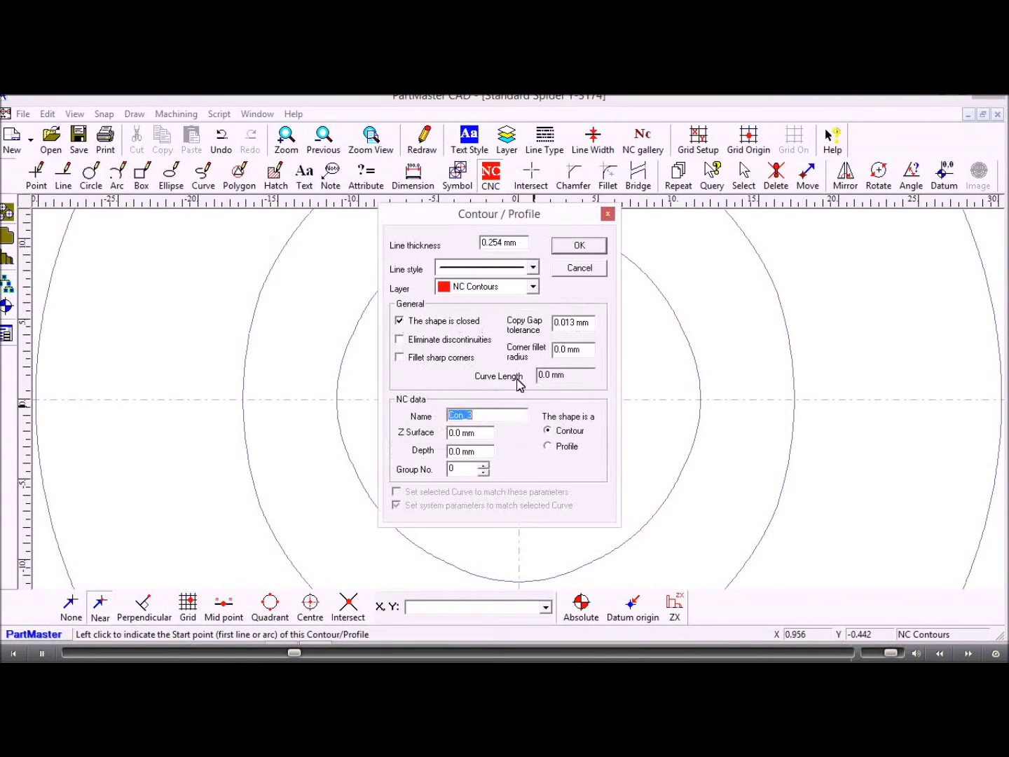
left_click(580, 247)
left_click(547, 406)
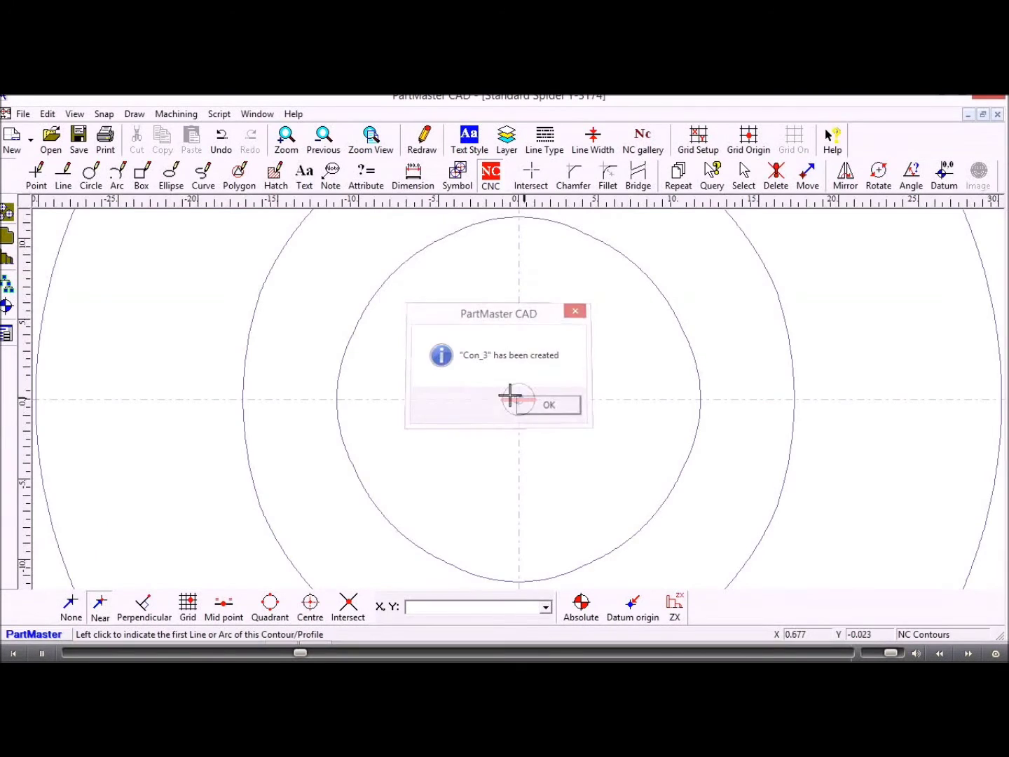
scroll(503, 392, "down", 3)
scroll(492, 389, "down", 1)
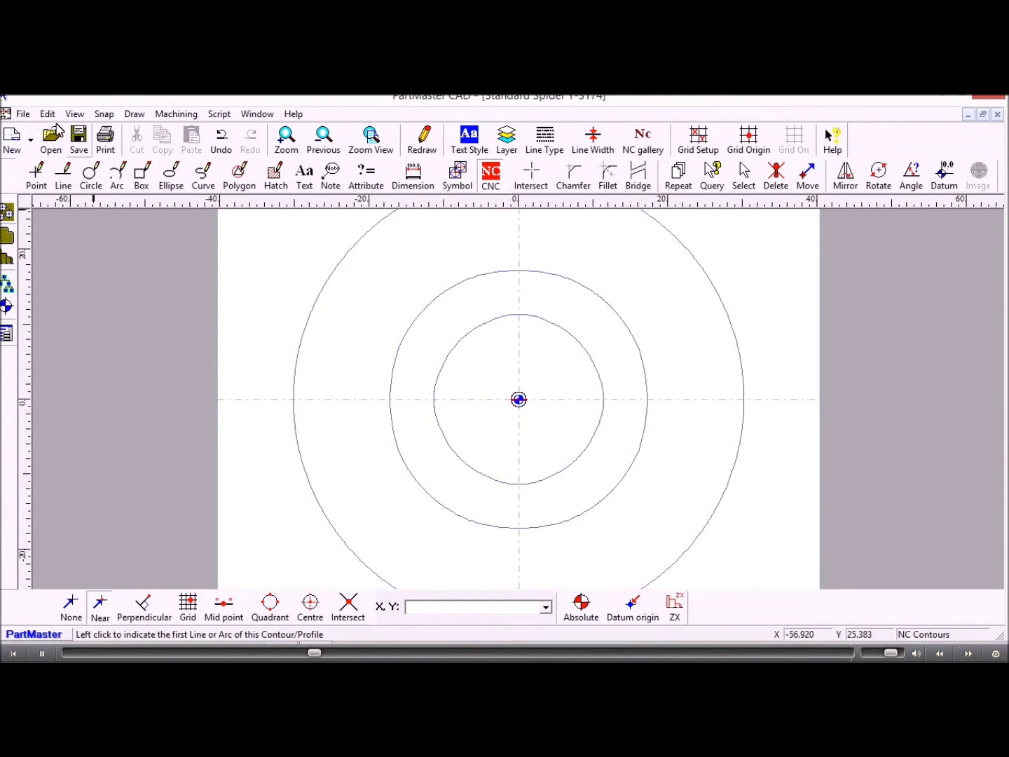
left_click(79, 137)
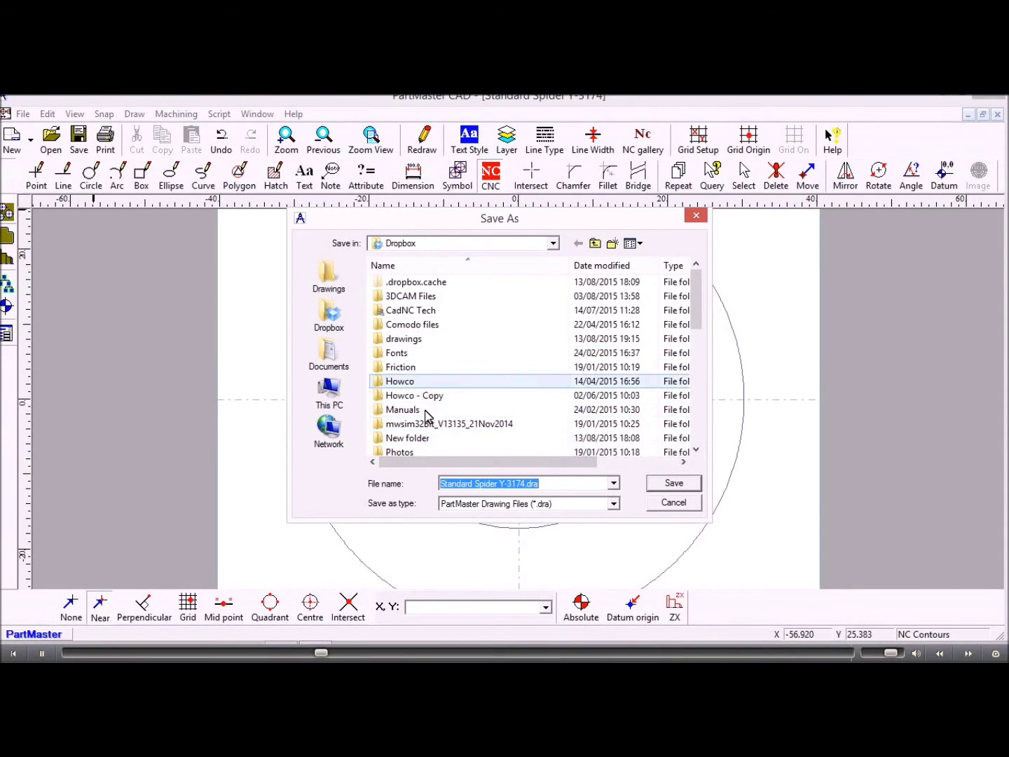
Save Standard Spider Y-3174.dra into the drawings folder and launch the Milling Module
double_click(411, 340)
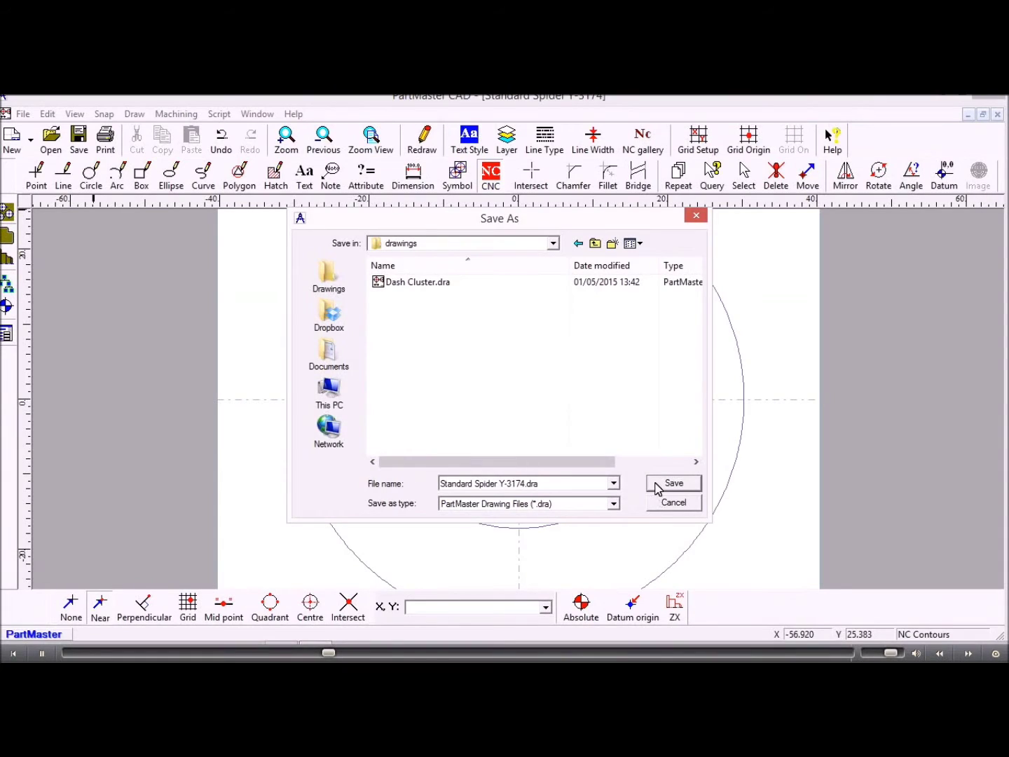
left_click(657, 485)
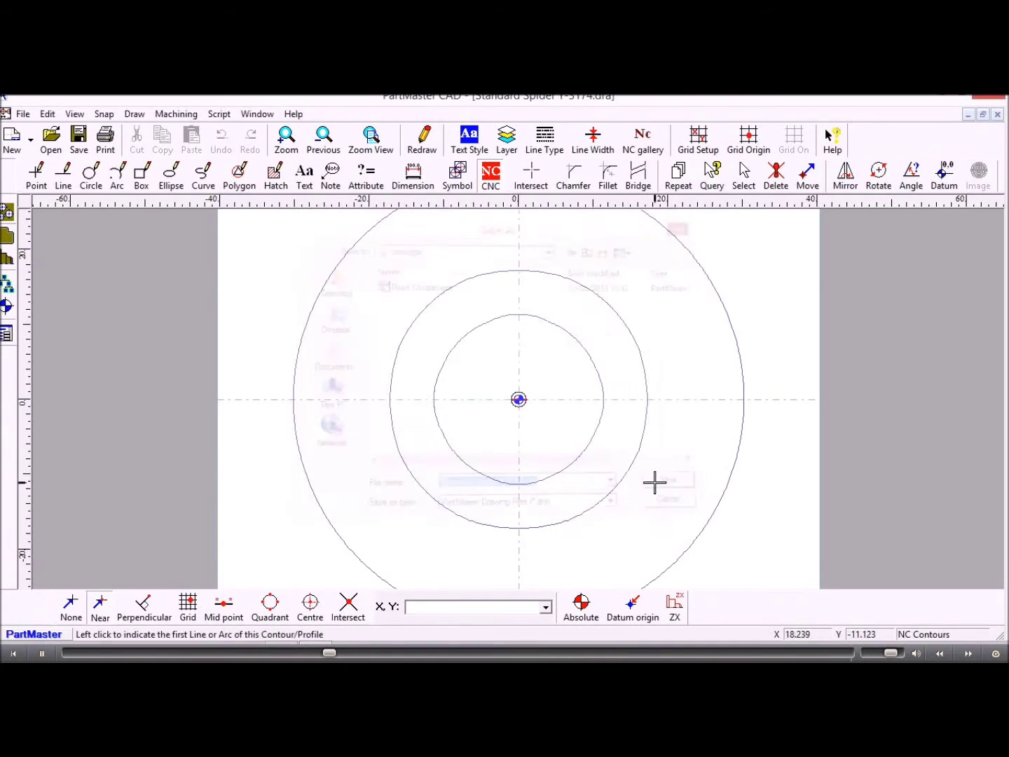
left_click(185, 117)
left_click(203, 168)
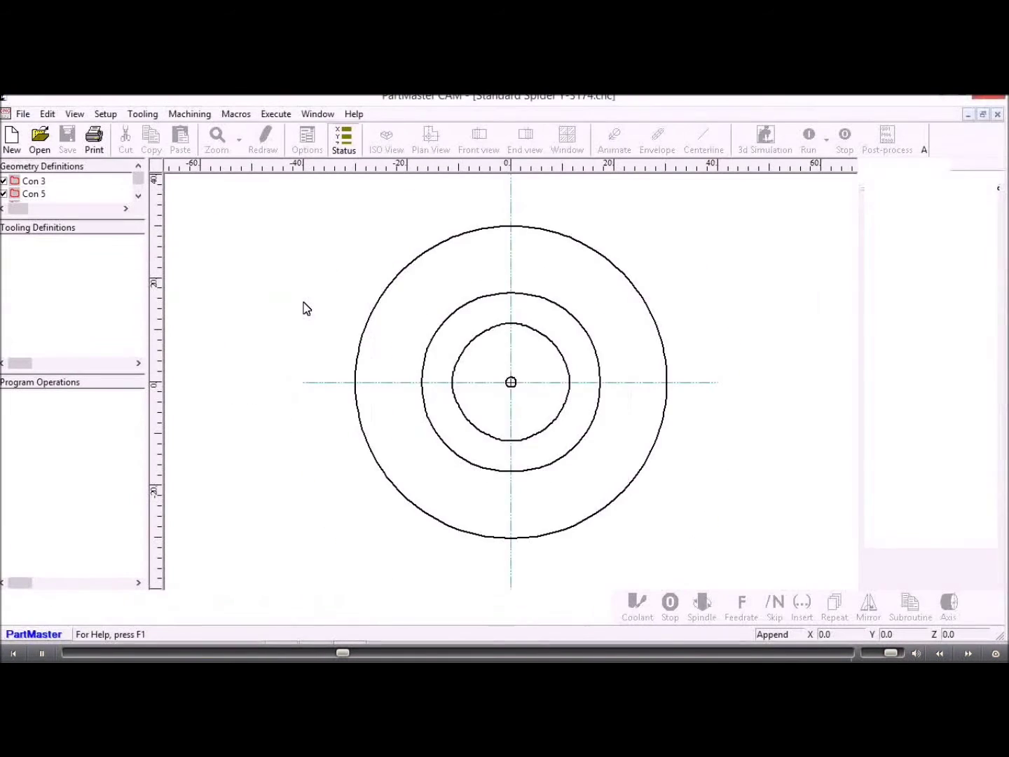
Review the Tool Change values (50.0 mm clearplane) and accept the machine setup
left_click(572, 238)
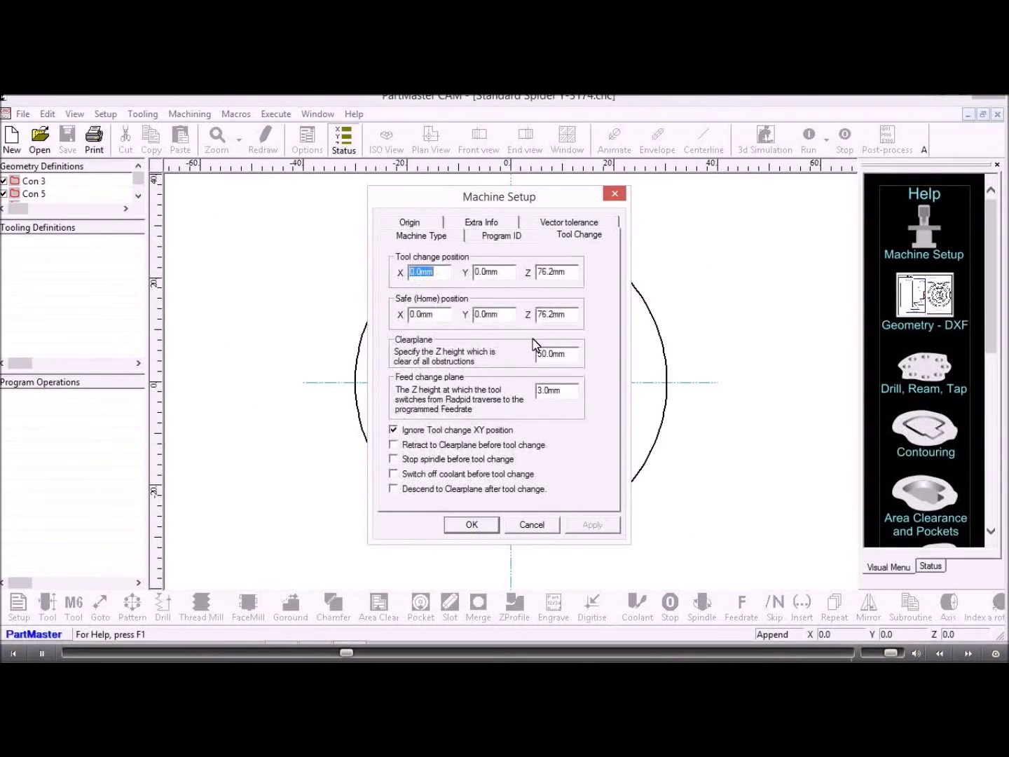
left_click(478, 527)
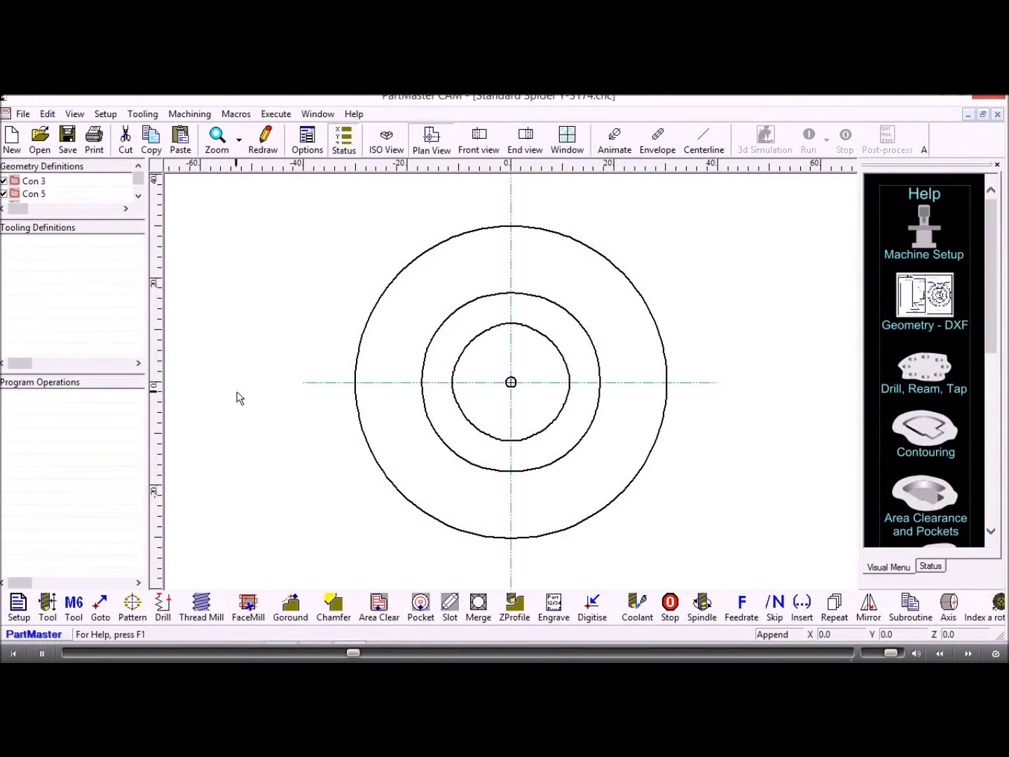
Define a ball-nosed end mill with diameter 6, length 50 and cut depth 25
left_click(52, 604)
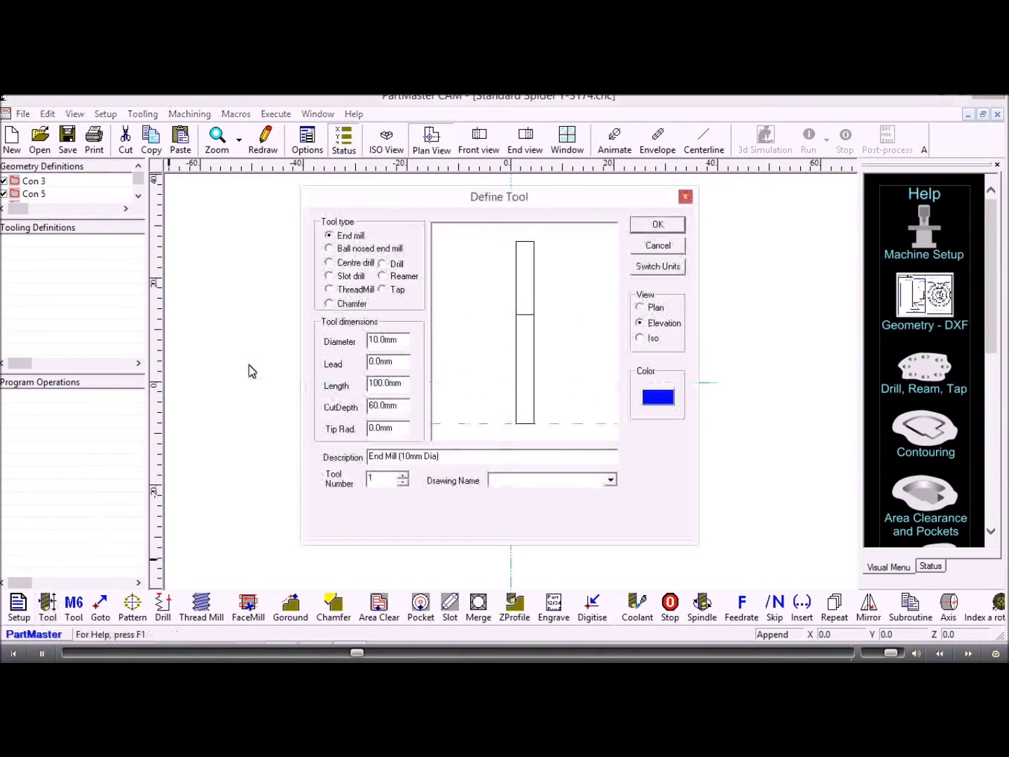
left_click(362, 249)
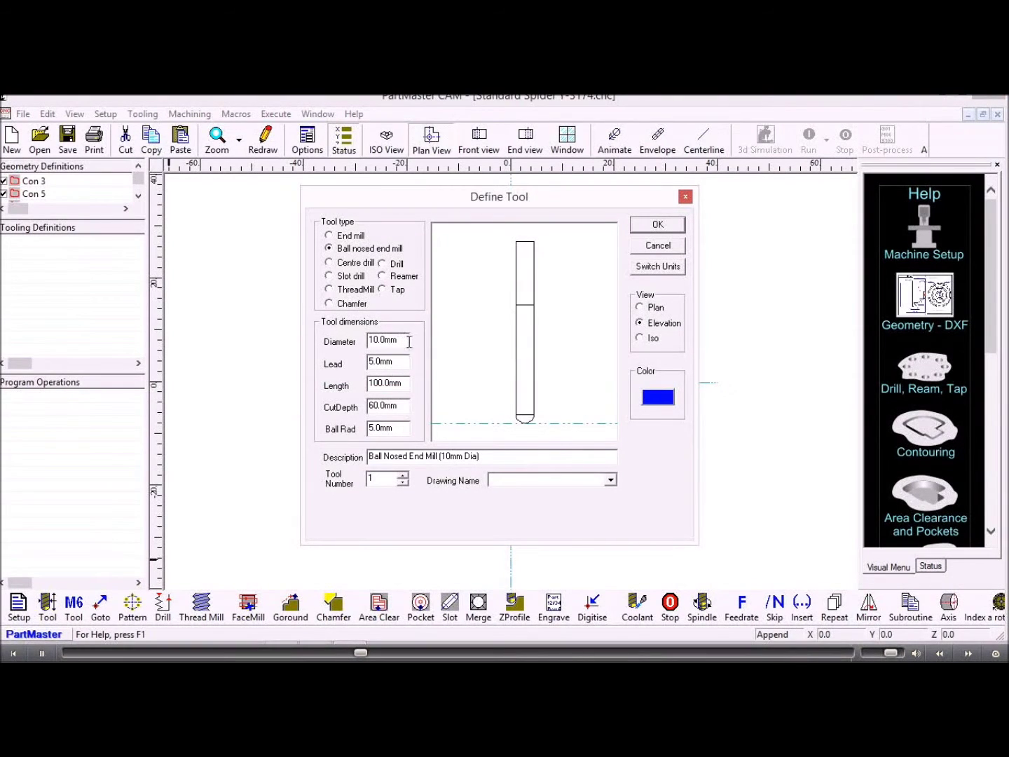
left_click_drag(403, 341, 326, 344)
type("6")
left_click_drag(408, 386, 355, 386)
type("50")
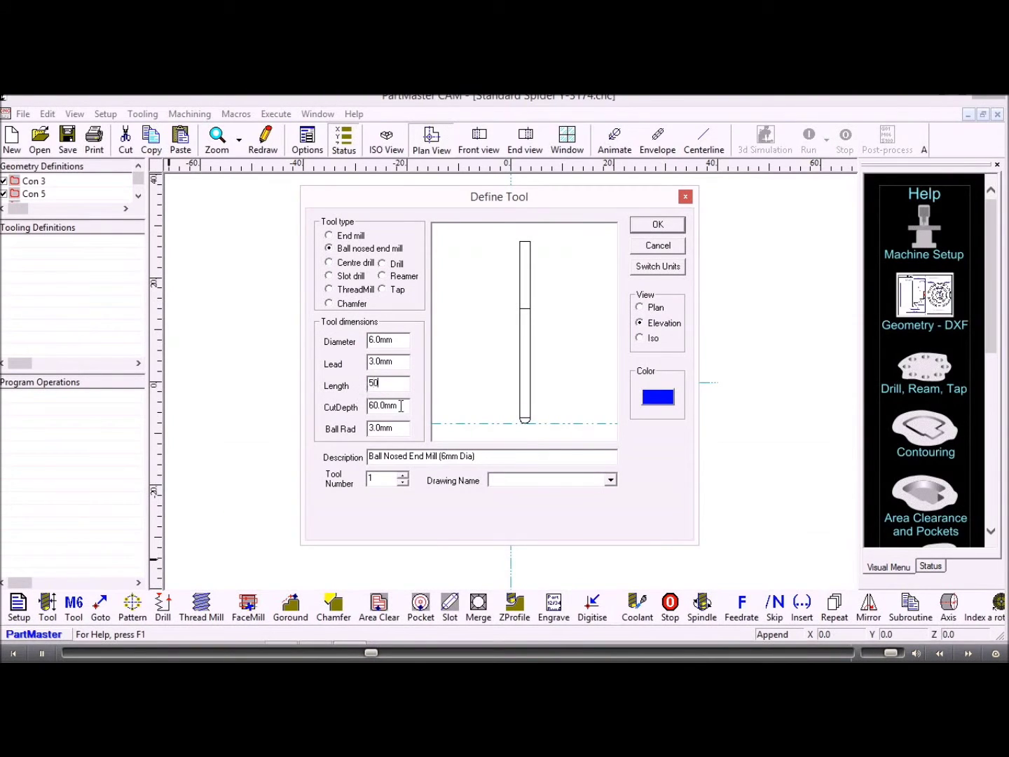
left_click_drag(404, 405, 340, 403)
type("25")
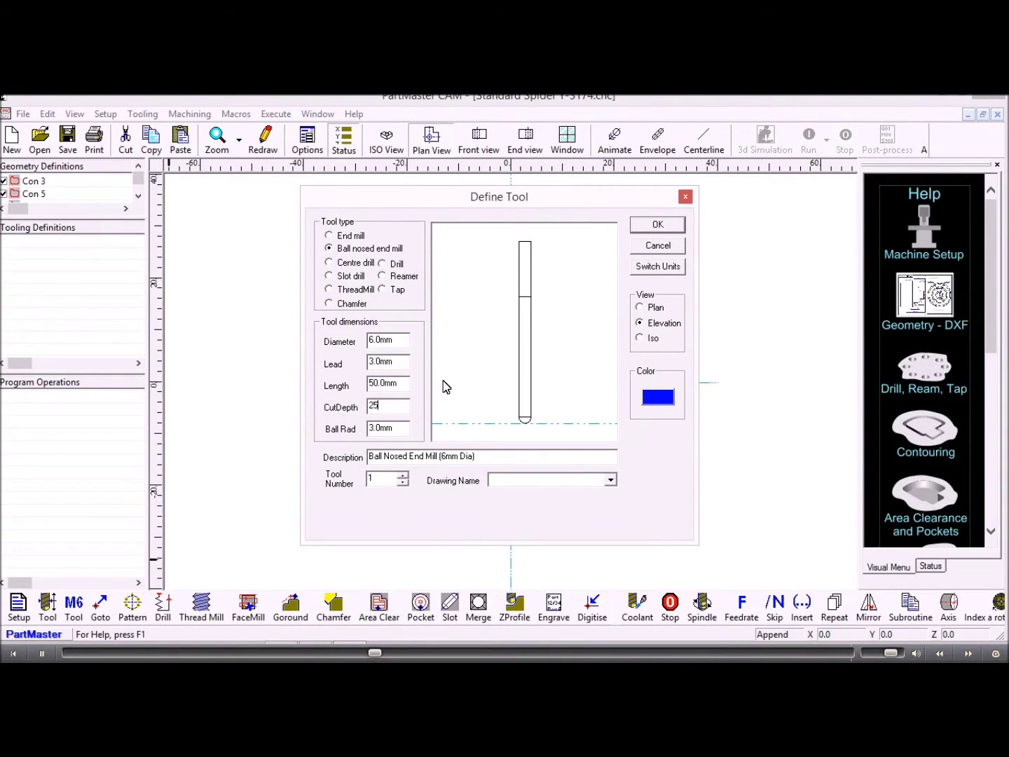
Load the 6 mm ball-nose cutter as Tool 1 with an M6 tool change
left_click(640, 231)
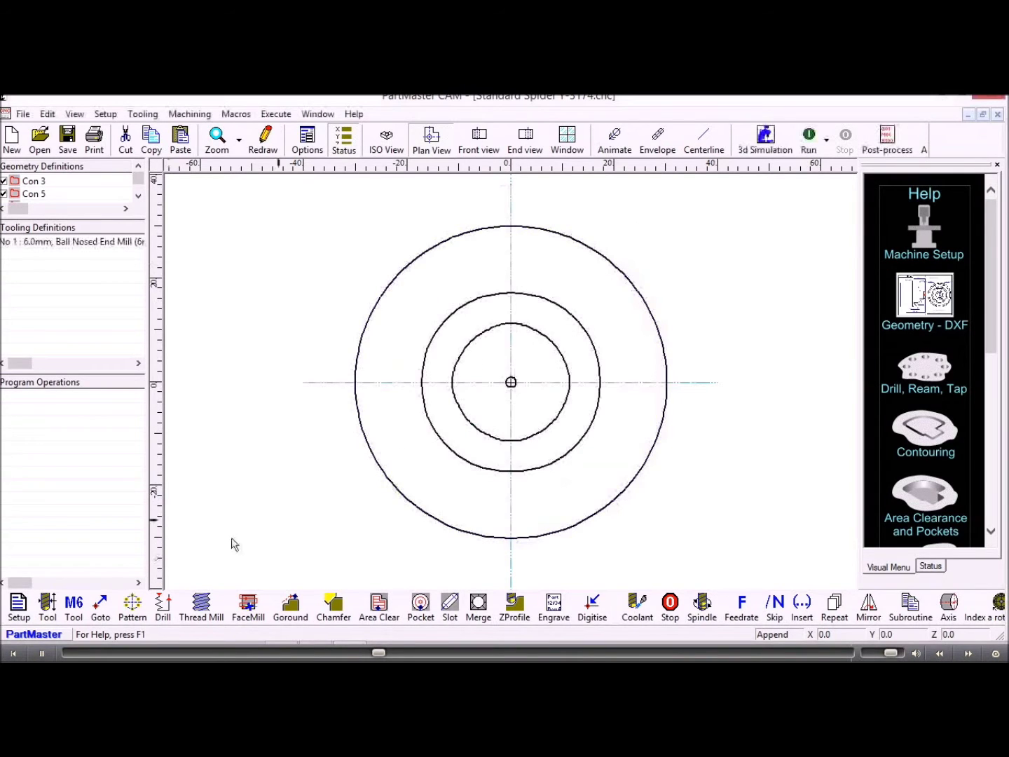
left_click(71, 607)
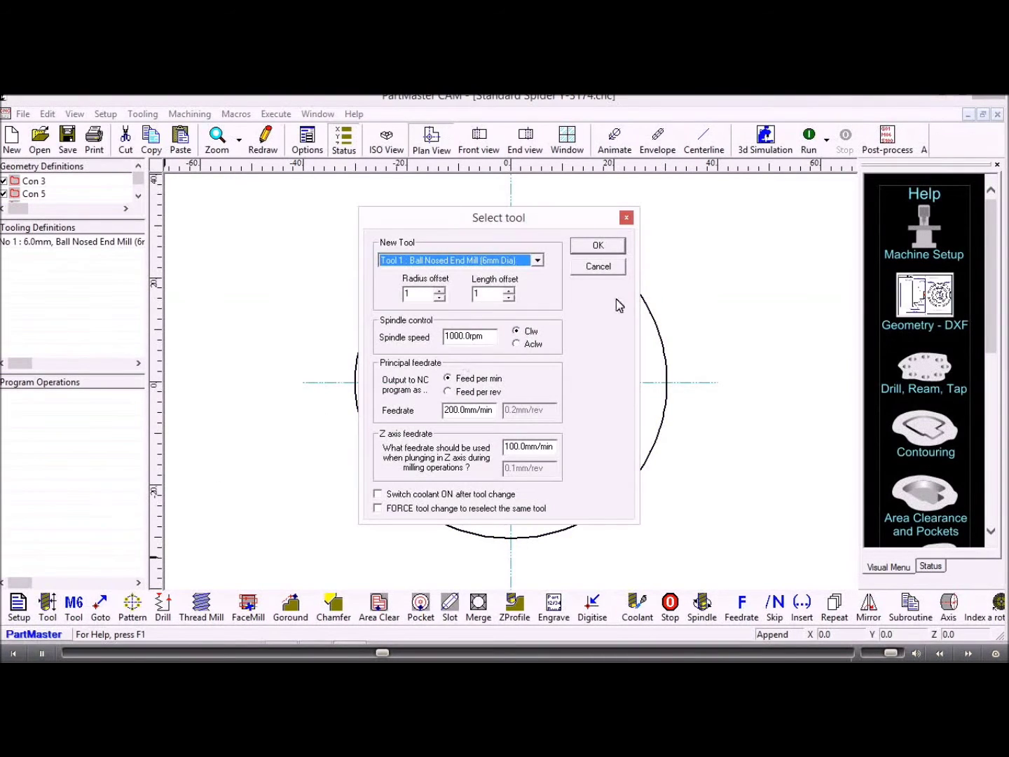
left_click(596, 247)
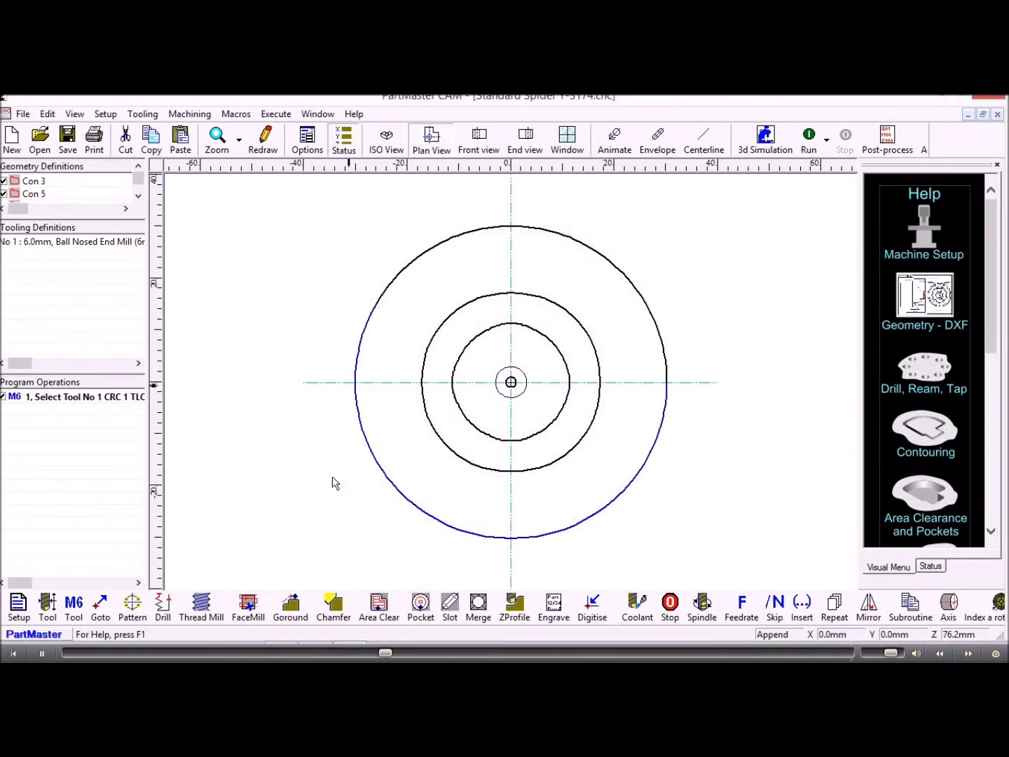
left_click(481, 605)
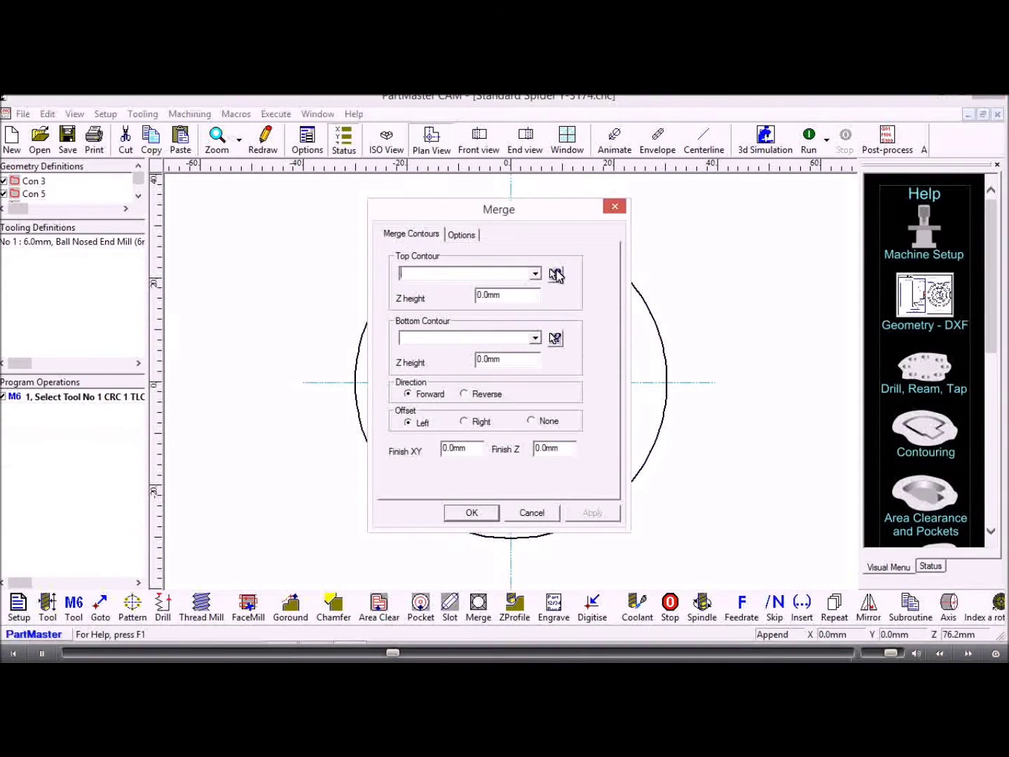
Merge from top contour Con 3 at Z 0 to bottom contour Con 5 at Z -35, right offset
left_click(555, 276)
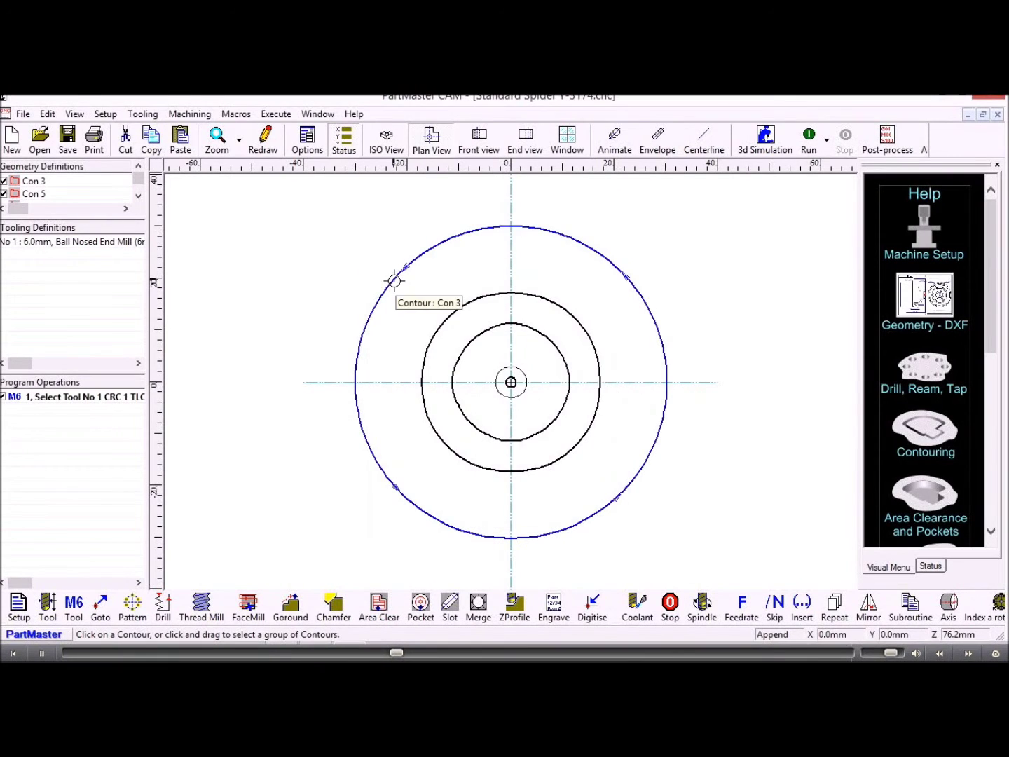
left_click(395, 283)
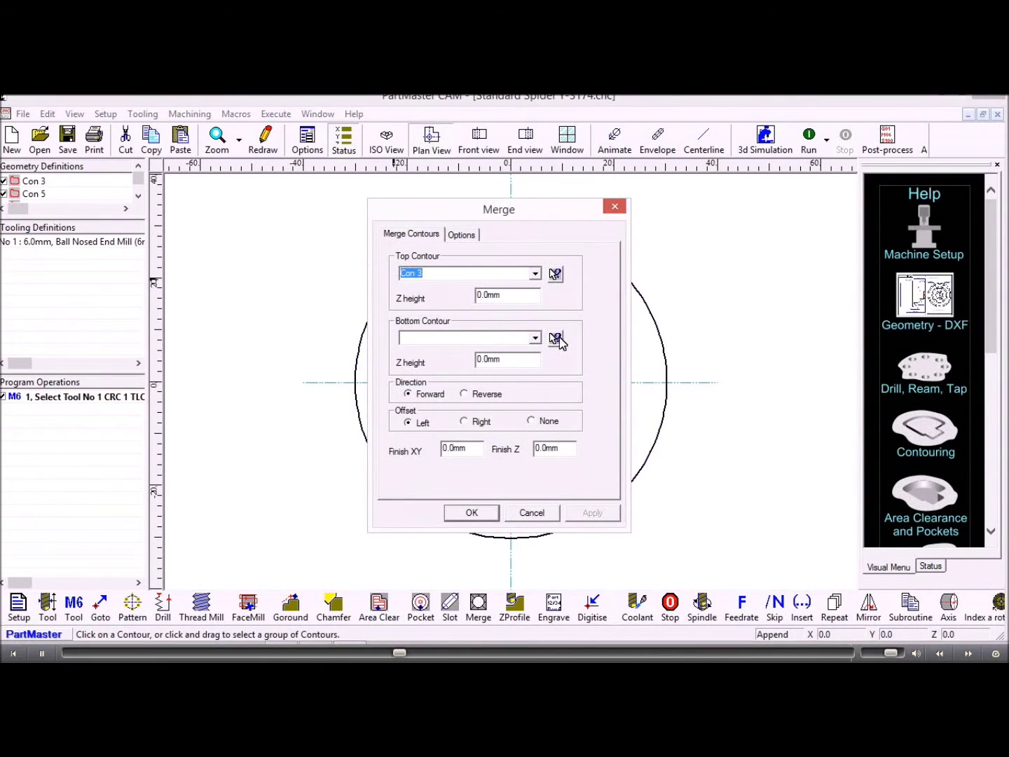
left_click(556, 338)
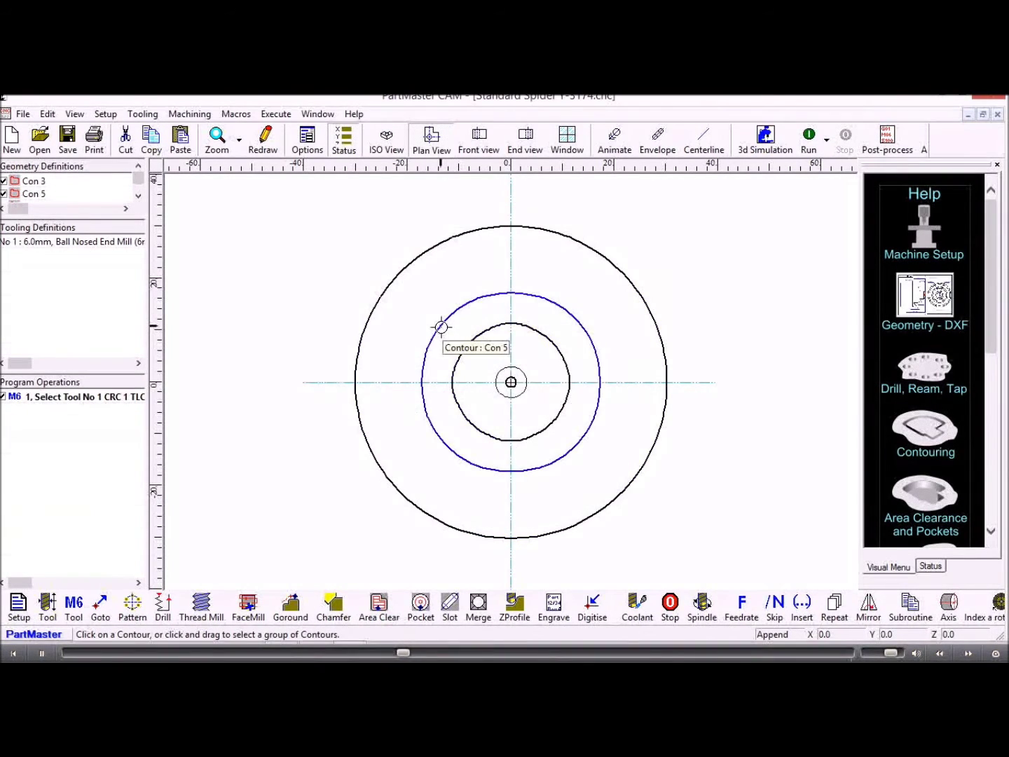
left_click(441, 327)
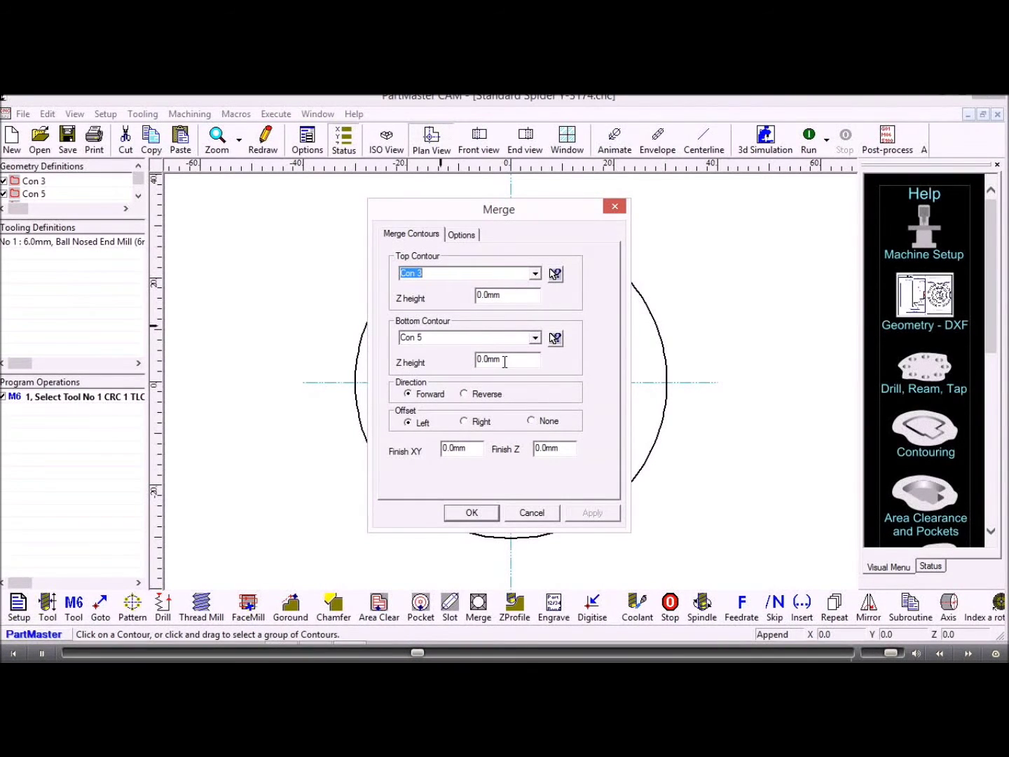
left_click_drag(505, 362, 444, 369)
type("-35")
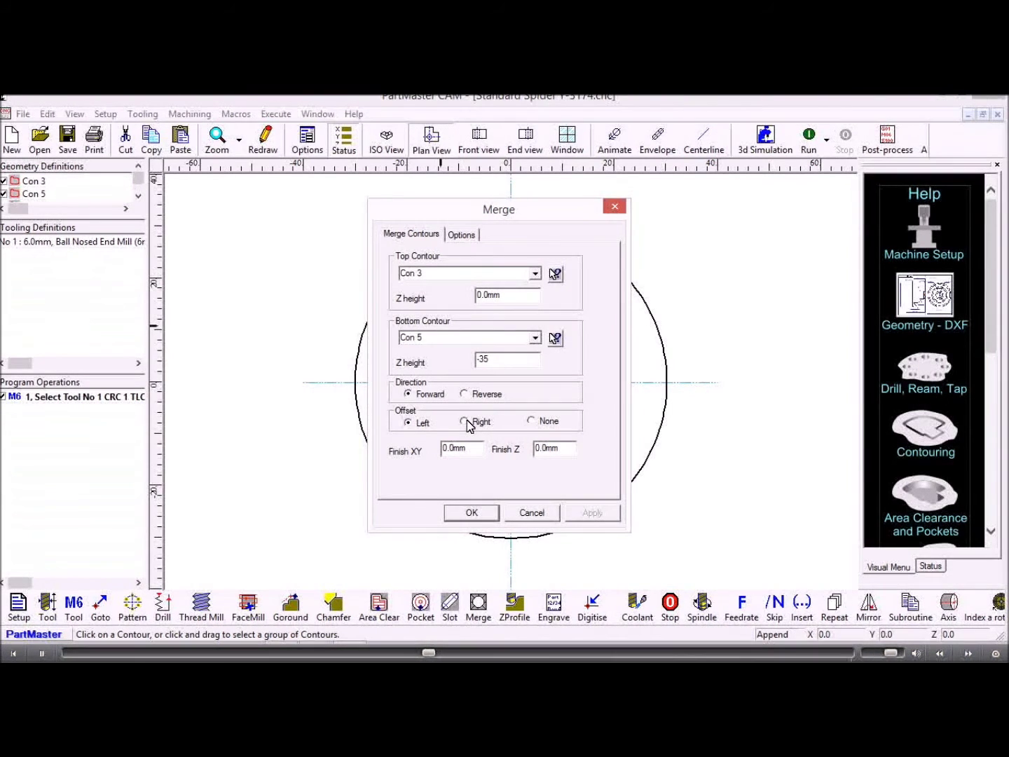
left_click(466, 237)
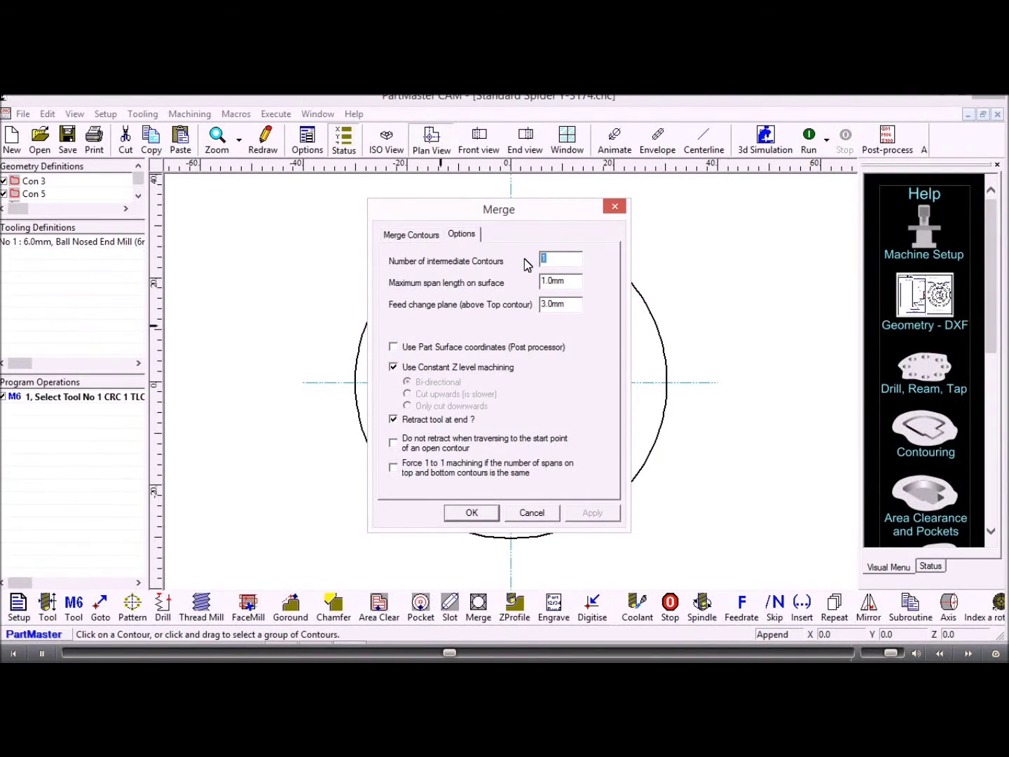
Use 10 intermediate contours with constant Z level and add the Merge as operation 2
type("10")
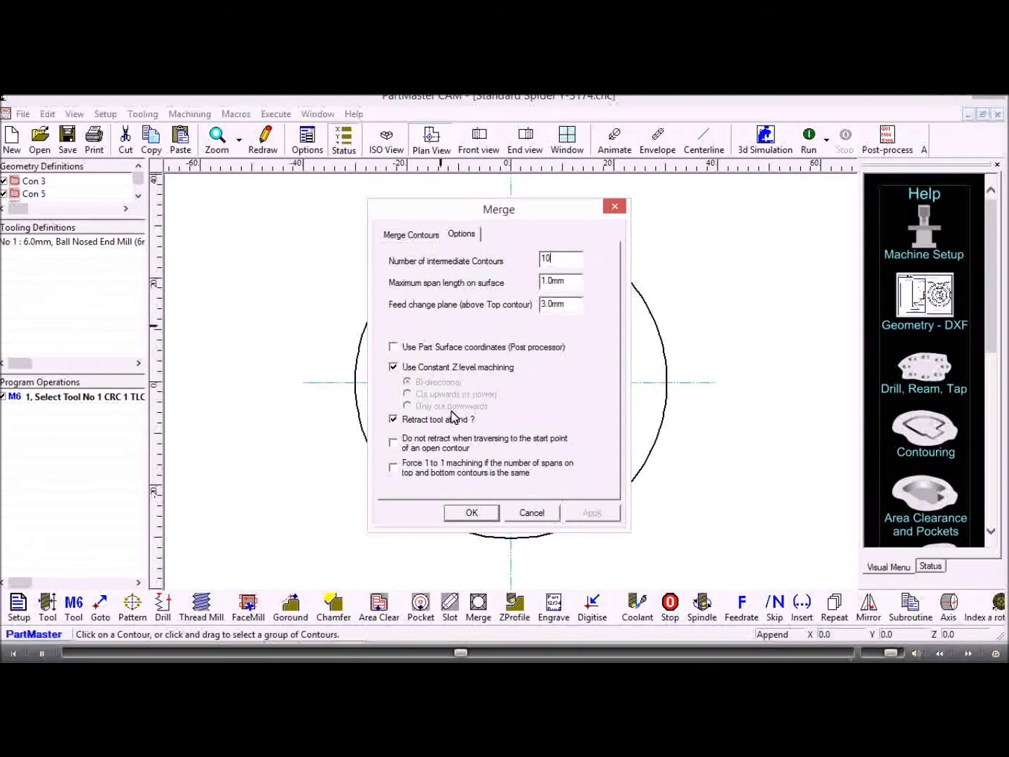
left_click(468, 512)
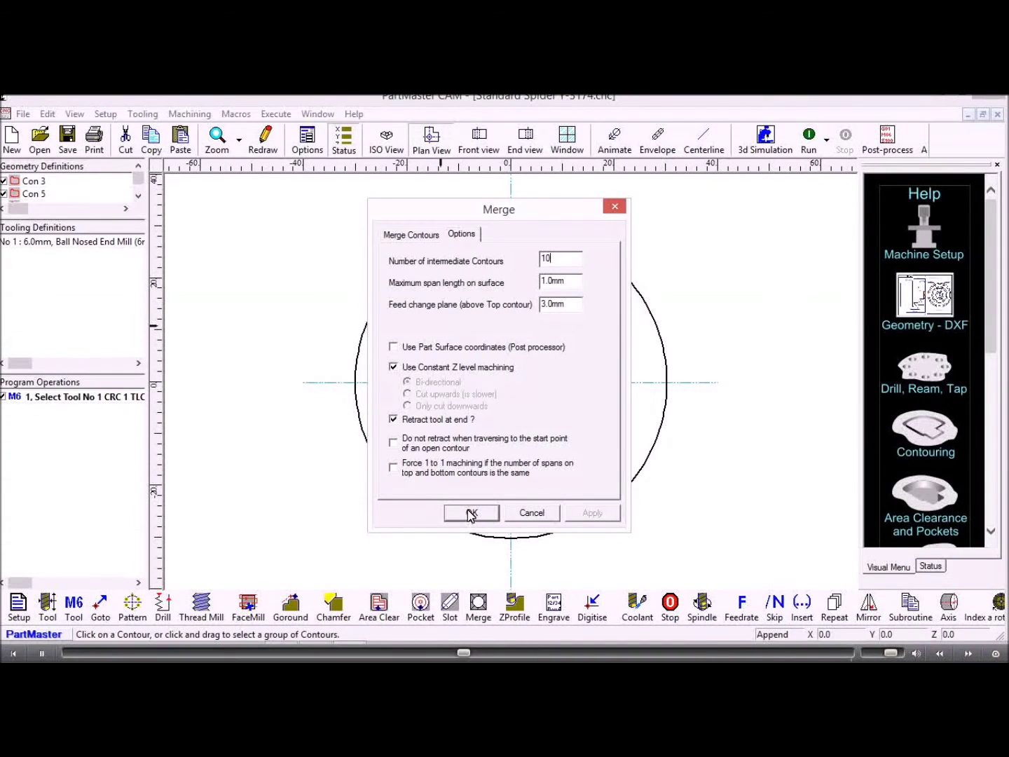
left_click(413, 237)
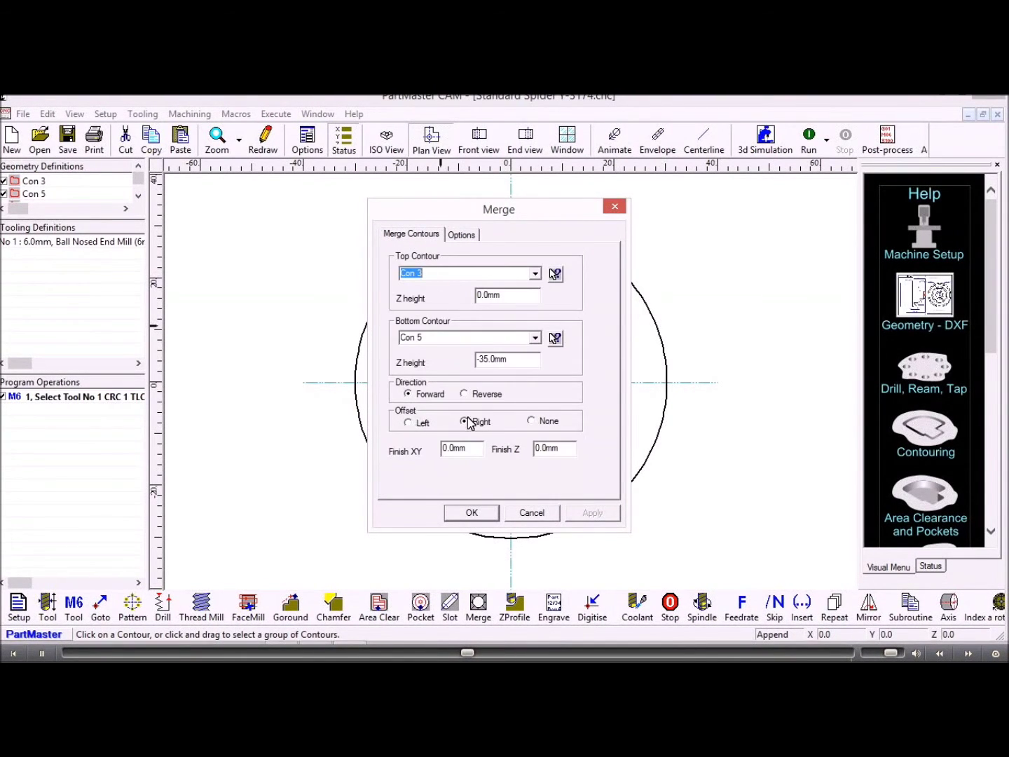
left_click(481, 515)
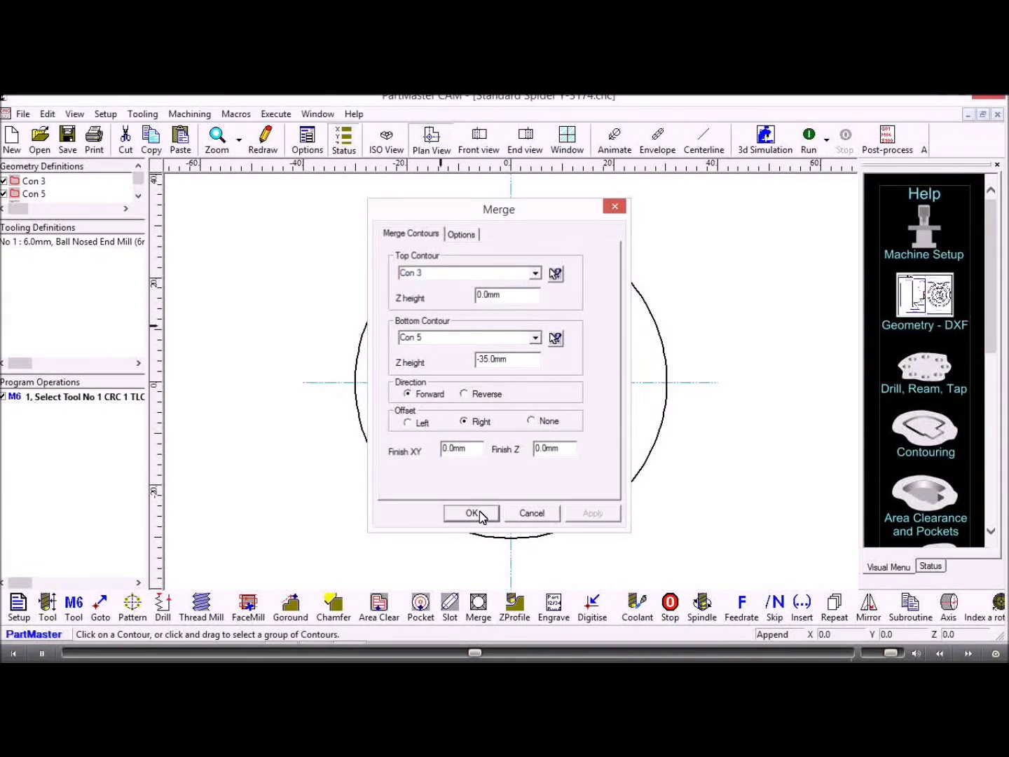
left_click(479, 514)
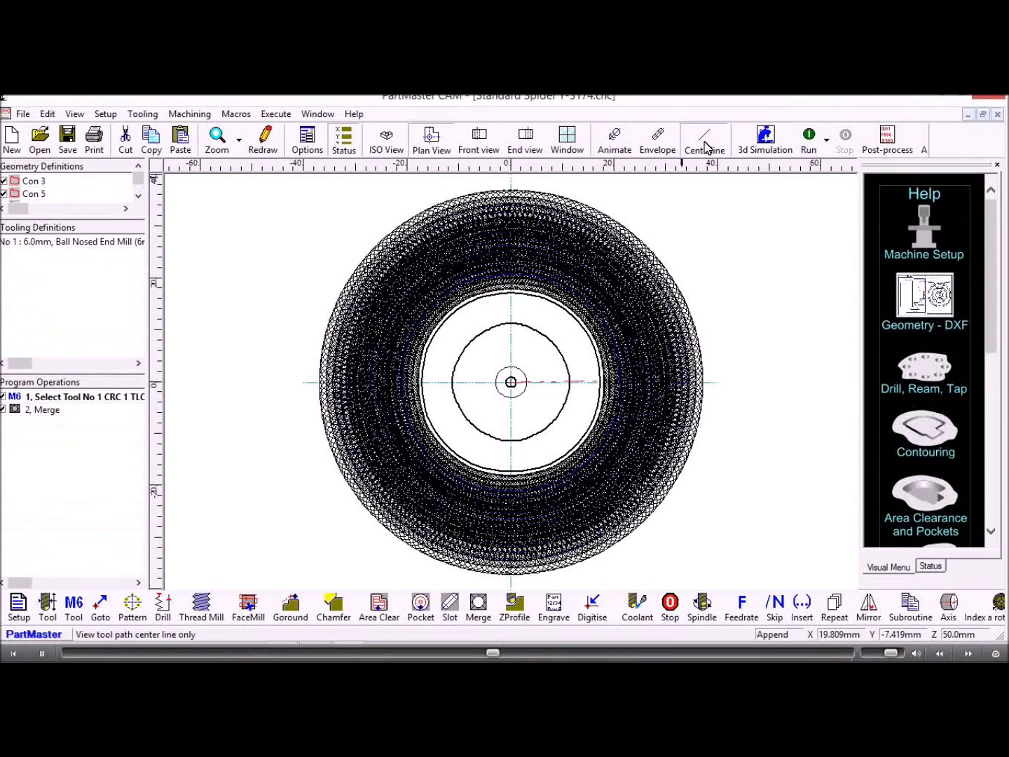
Simulate the Z-level Merge toolpath in plan and isometric views, showing a 10 mins 45 secs cycle
left_click(811, 137)
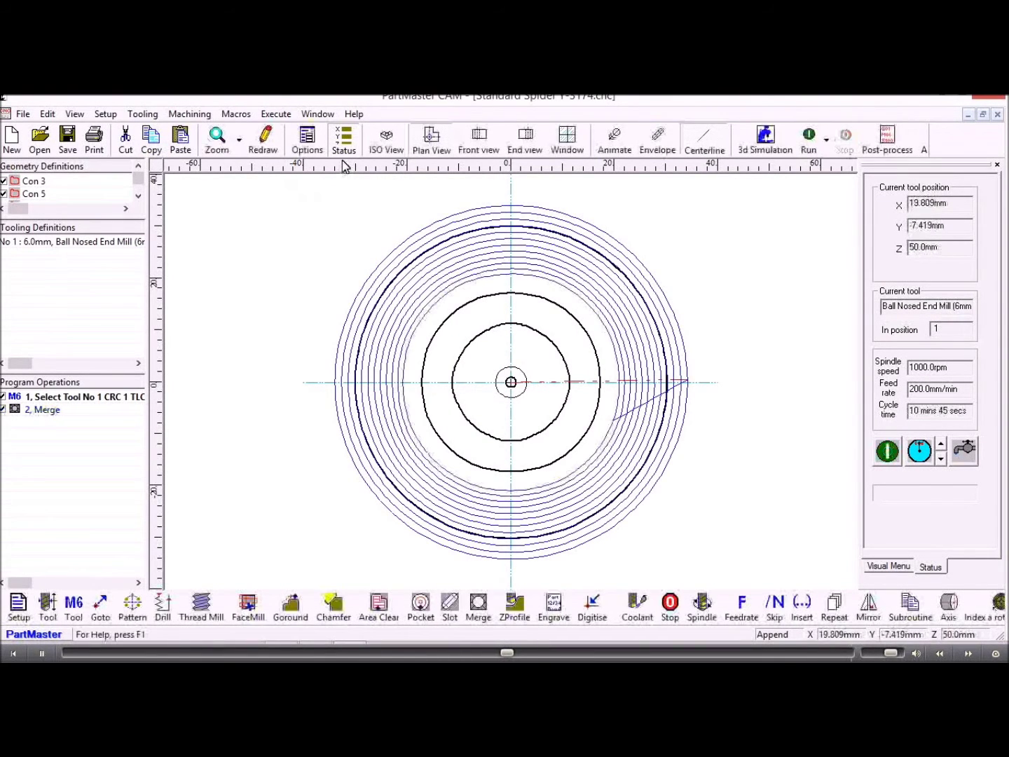
left_click(379, 146)
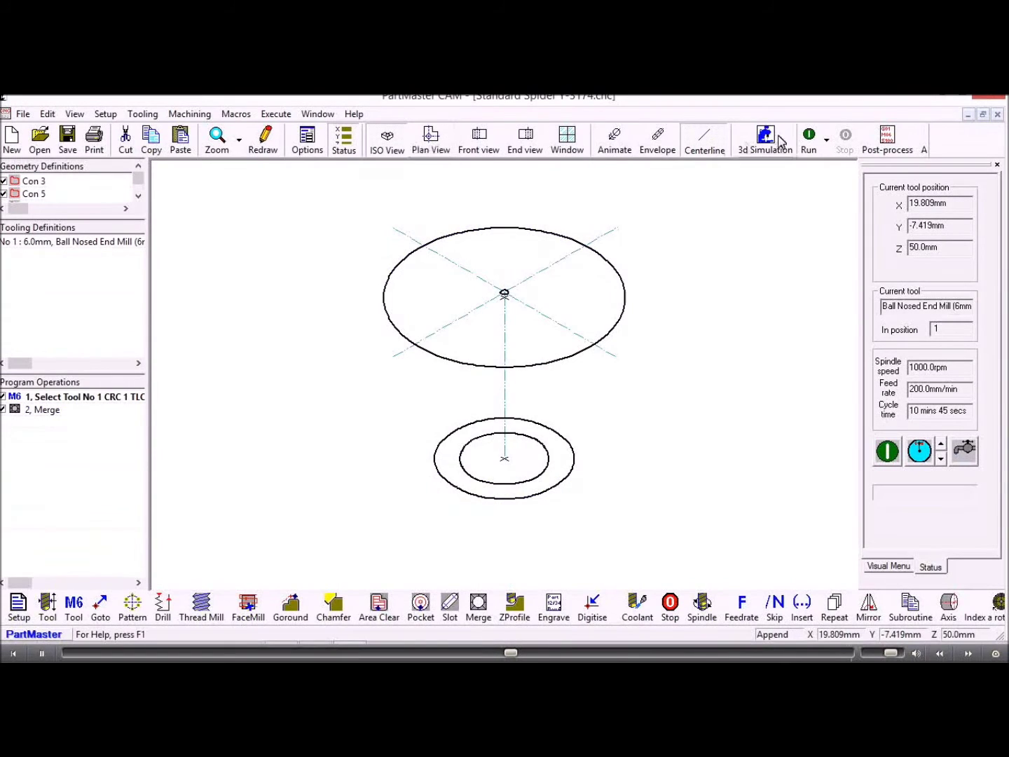
left_click(809, 139)
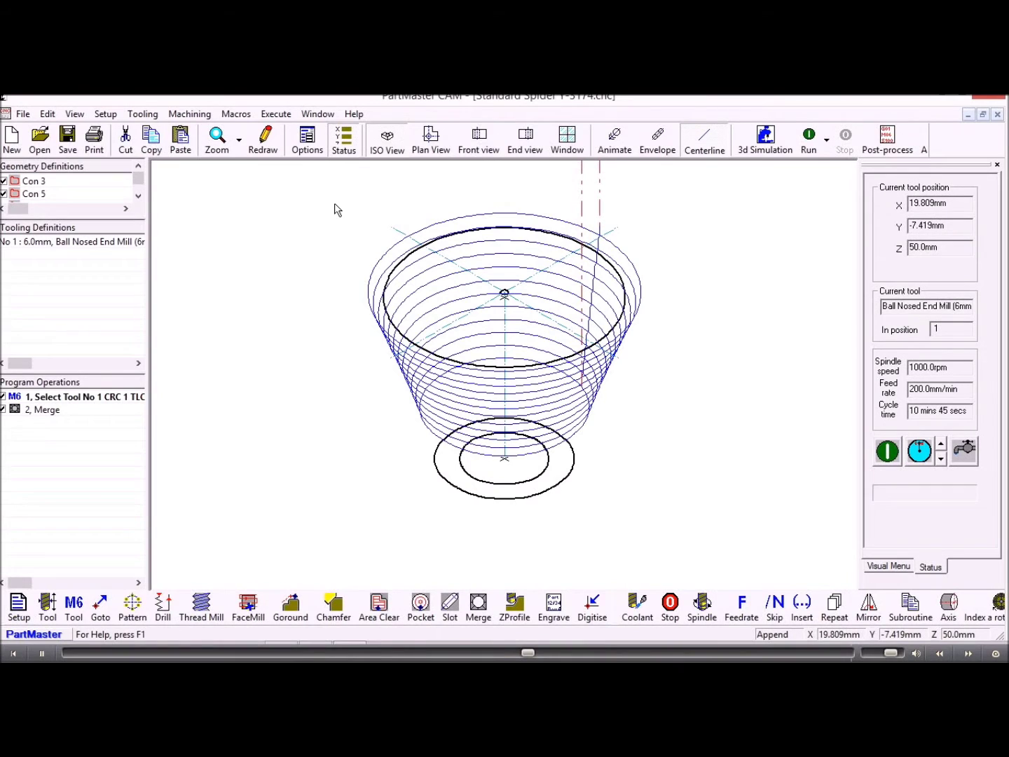
double_click(38, 410)
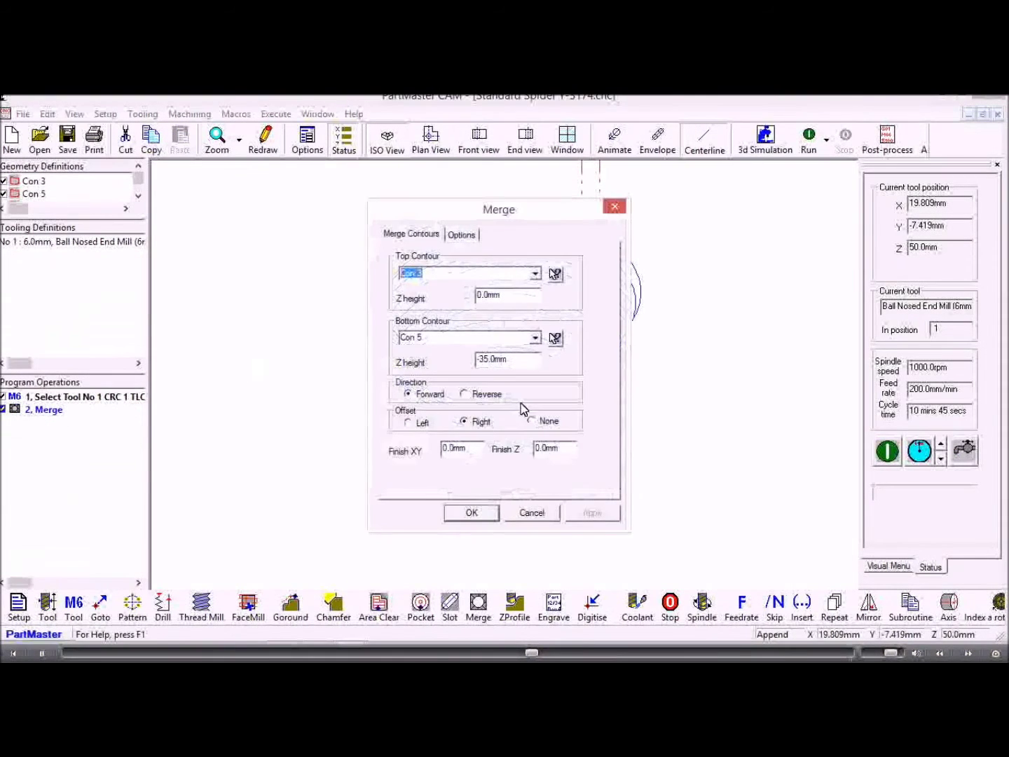
Set the Merge offset to Left, cutting the cycle to 8 mins 31 secs, and return to plan view
left_click(418, 423)
left_click(471, 513)
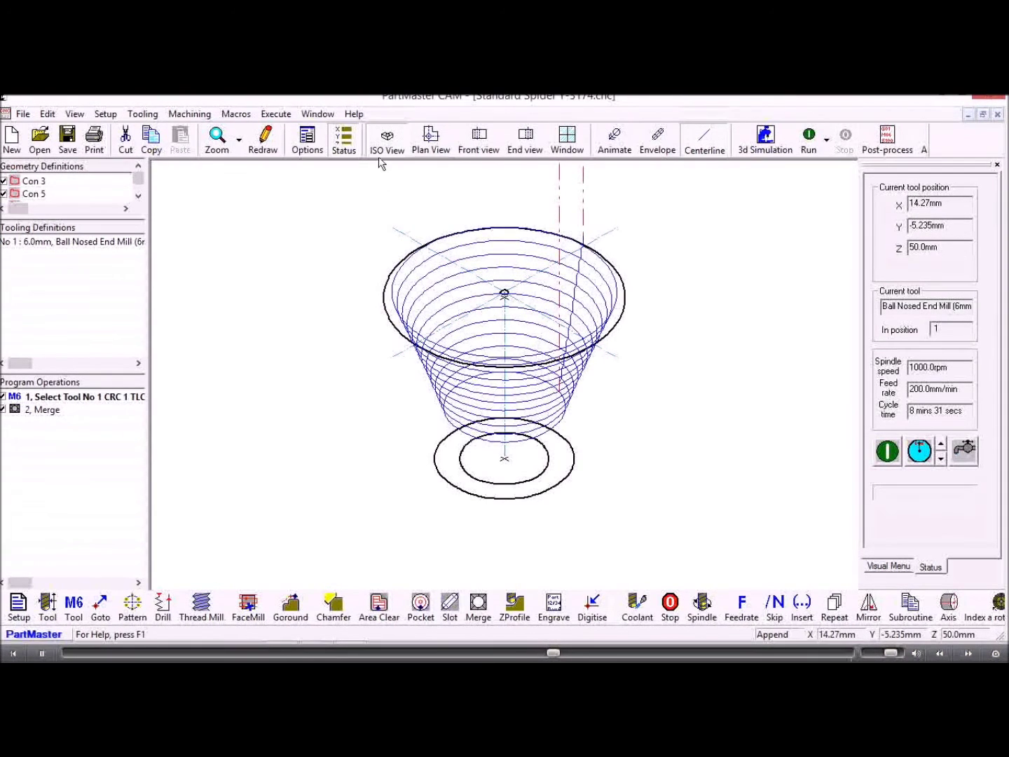
left_click(432, 138)
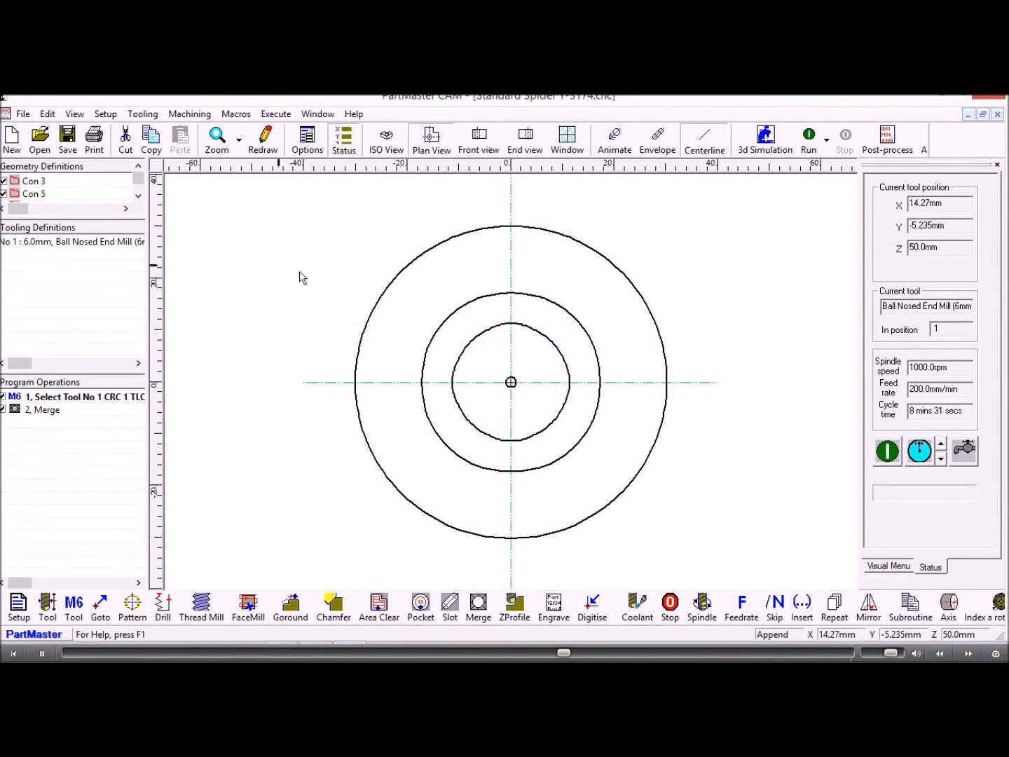
double_click(322, 297)
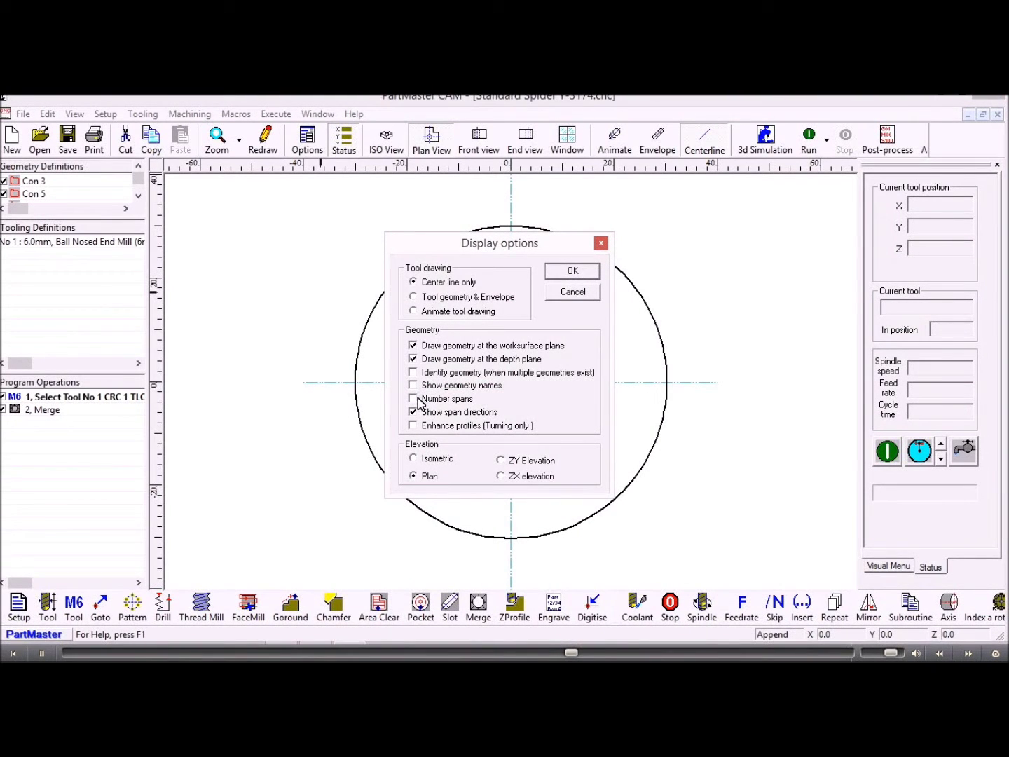
Toggle span numbering in Display options, leaving Number spans unchecked
left_click(419, 401)
left_click(574, 272)
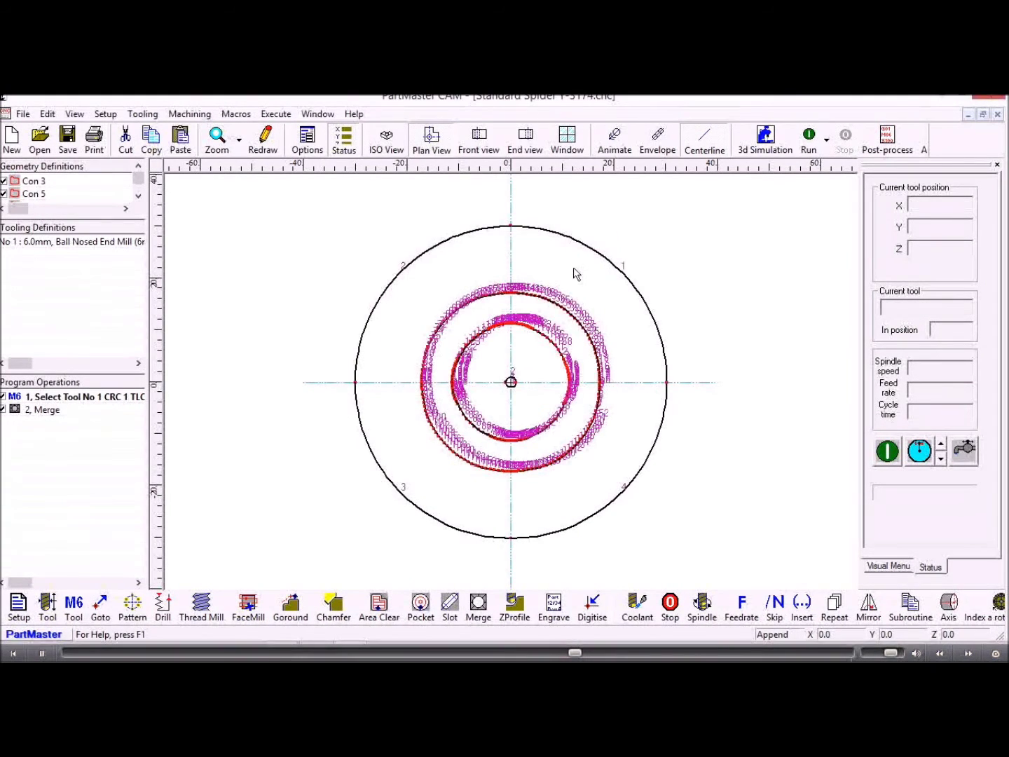
scroll(504, 376, "up", 3)
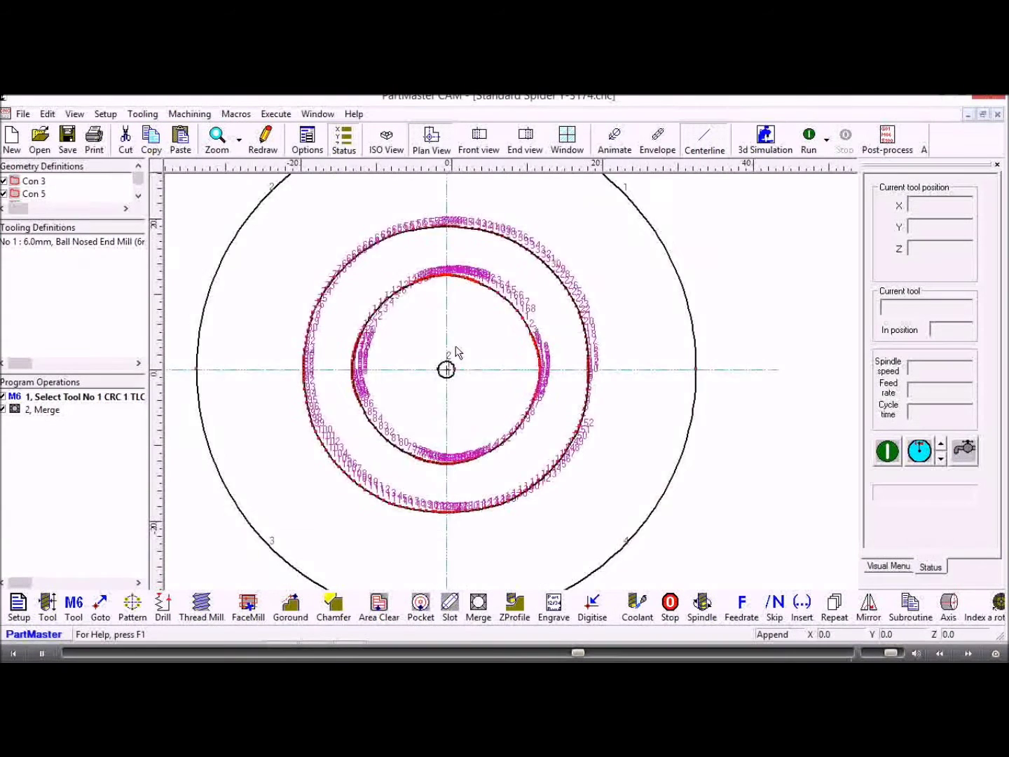
scroll(457, 351, "up", 1)
right_click(457, 314)
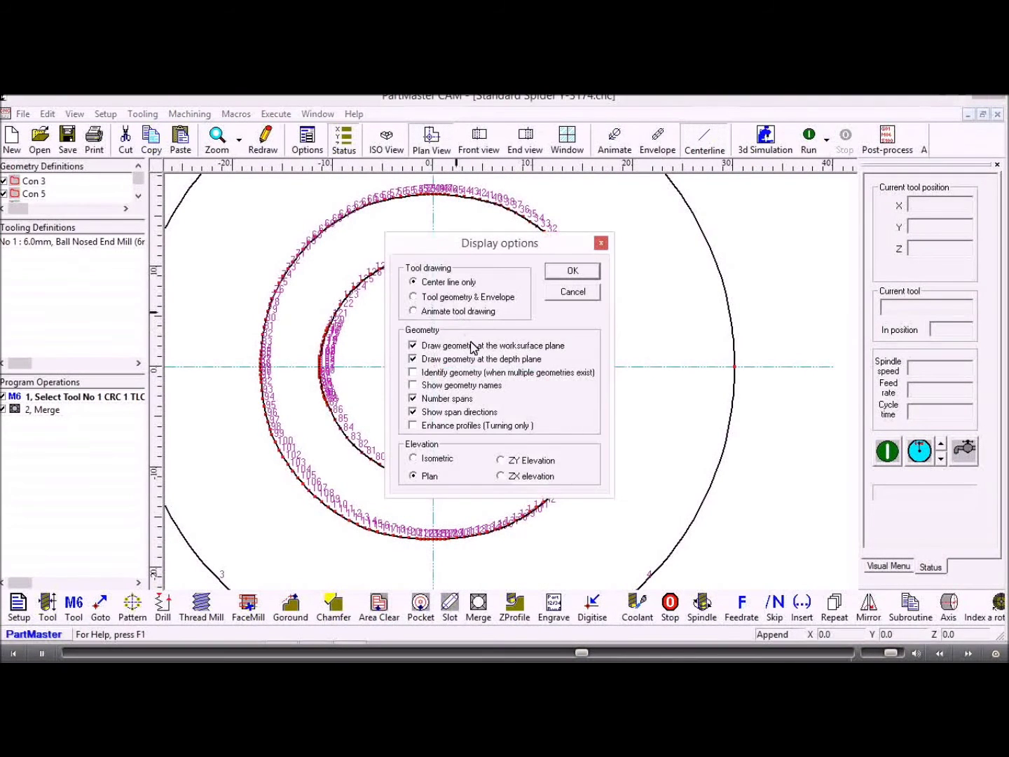
left_click(454, 398)
left_click(571, 271)
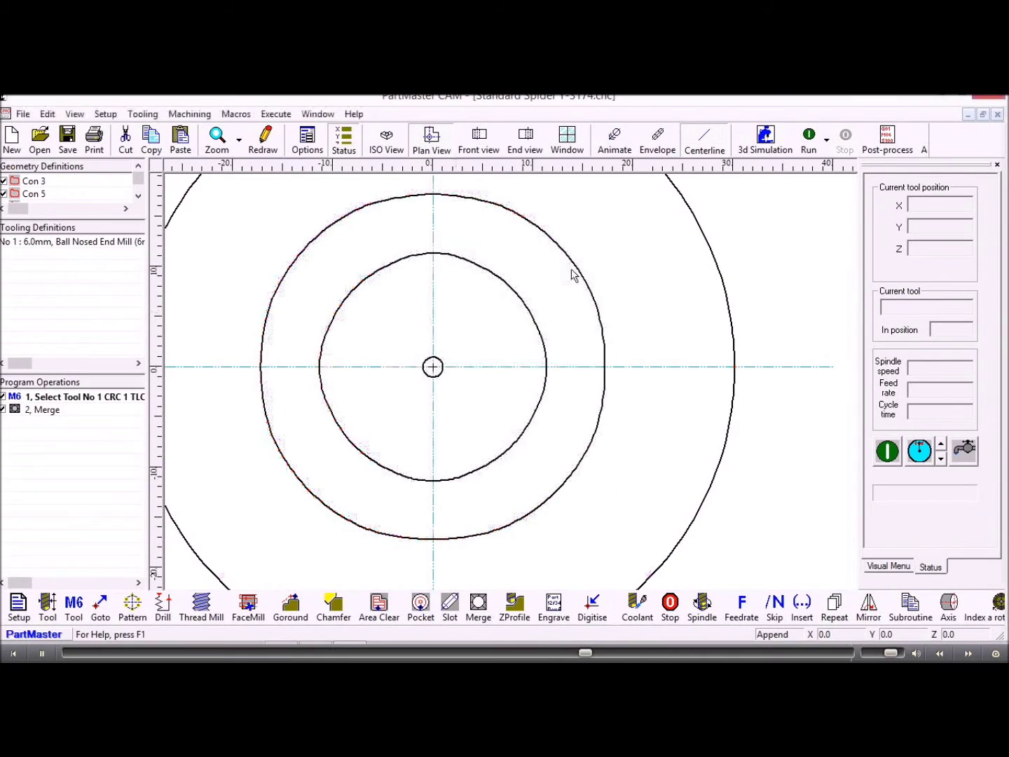
Pan and zoom out so all three concentric circles are visible, identifying inner circle Con 5
middle_click(421, 317)
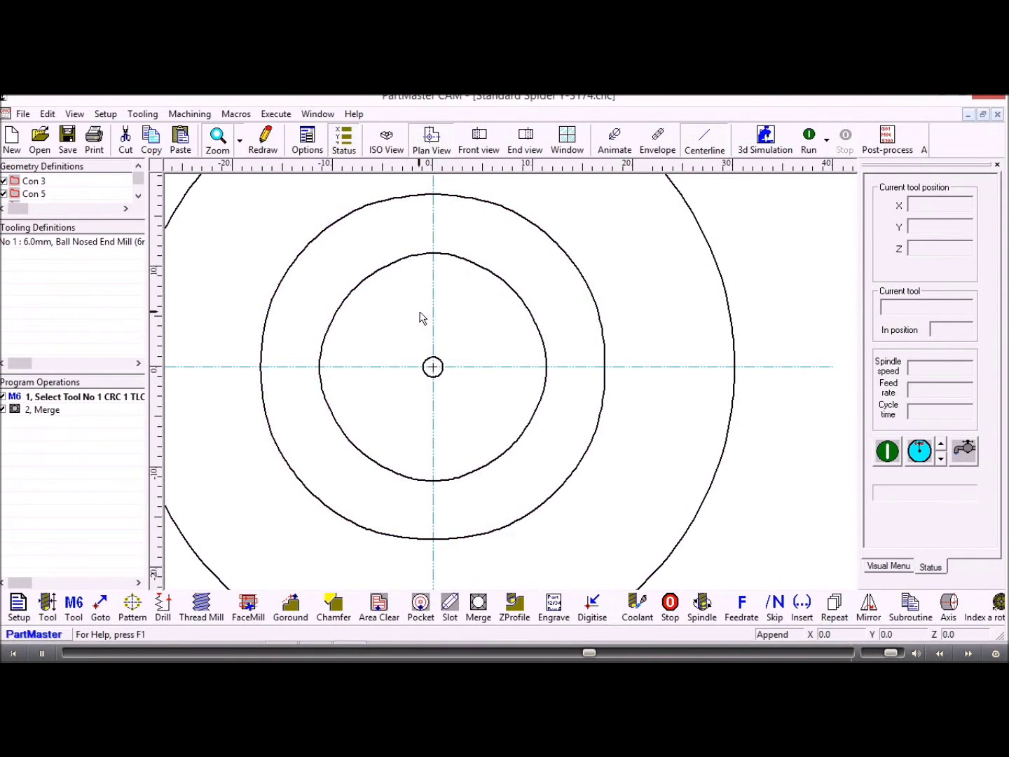
left_click(423, 324)
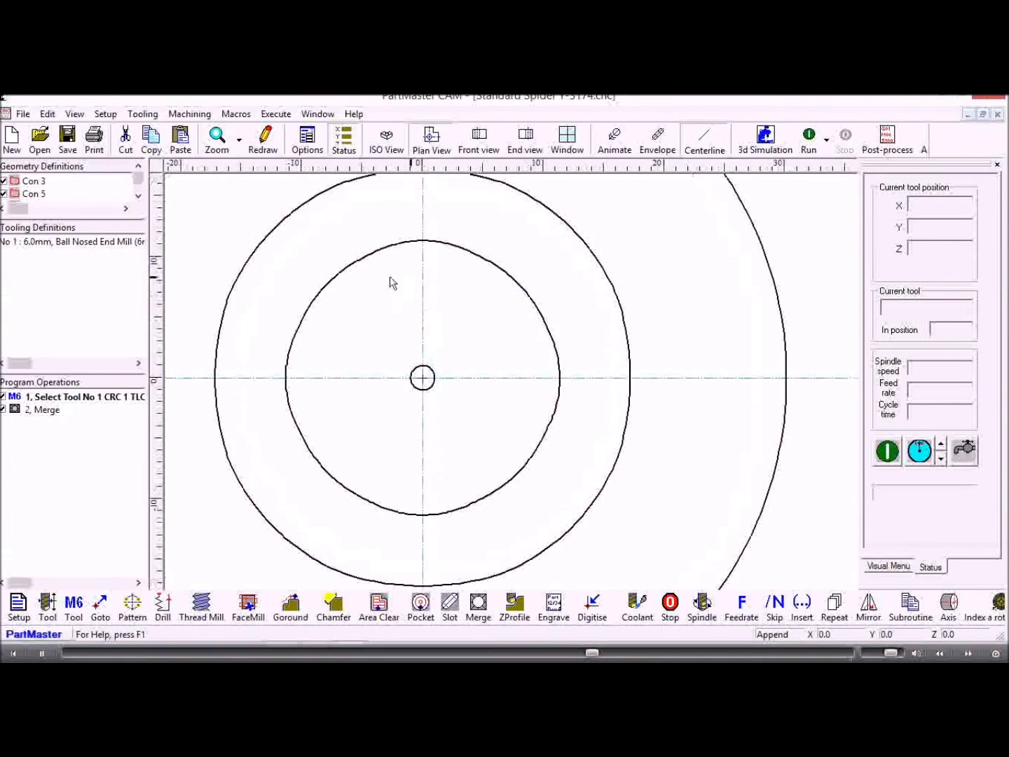
left_click(372, 263)
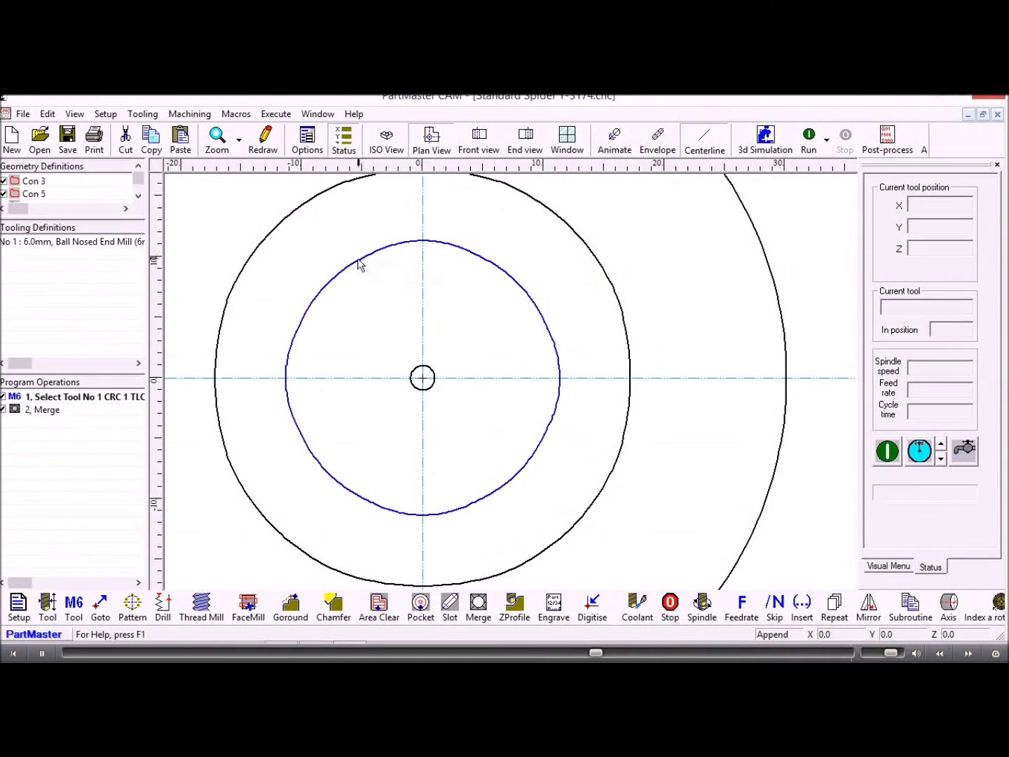
left_click(362, 283)
scroll(383, 327, "down", 2)
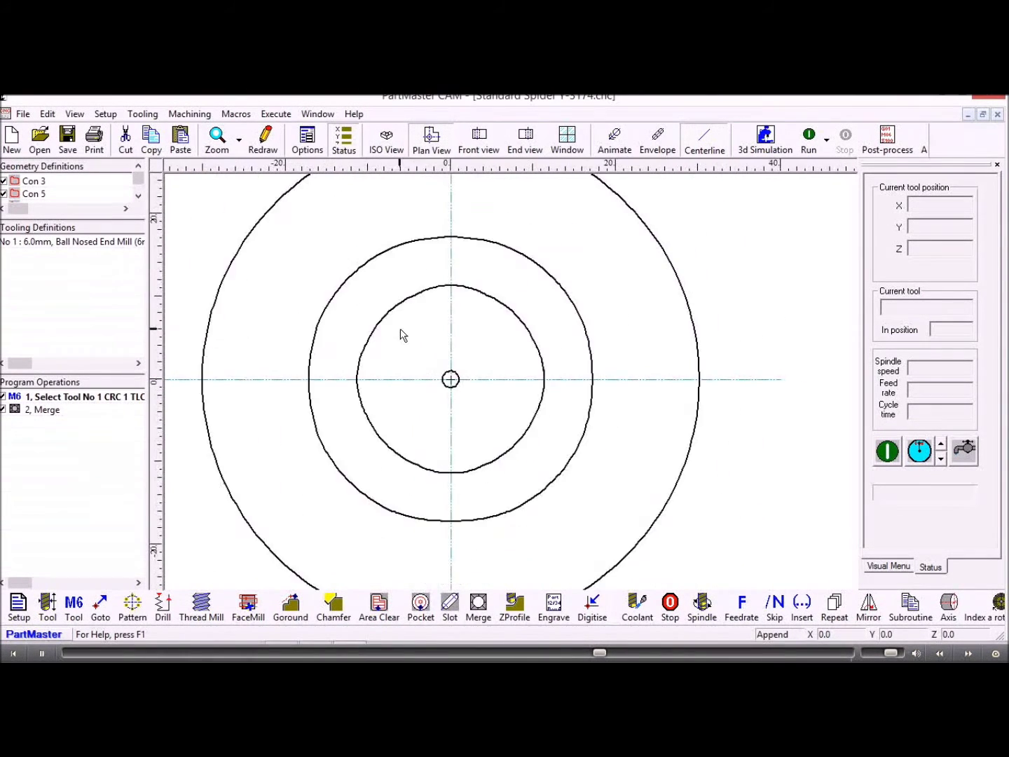
scroll(401, 335, "down", 1)
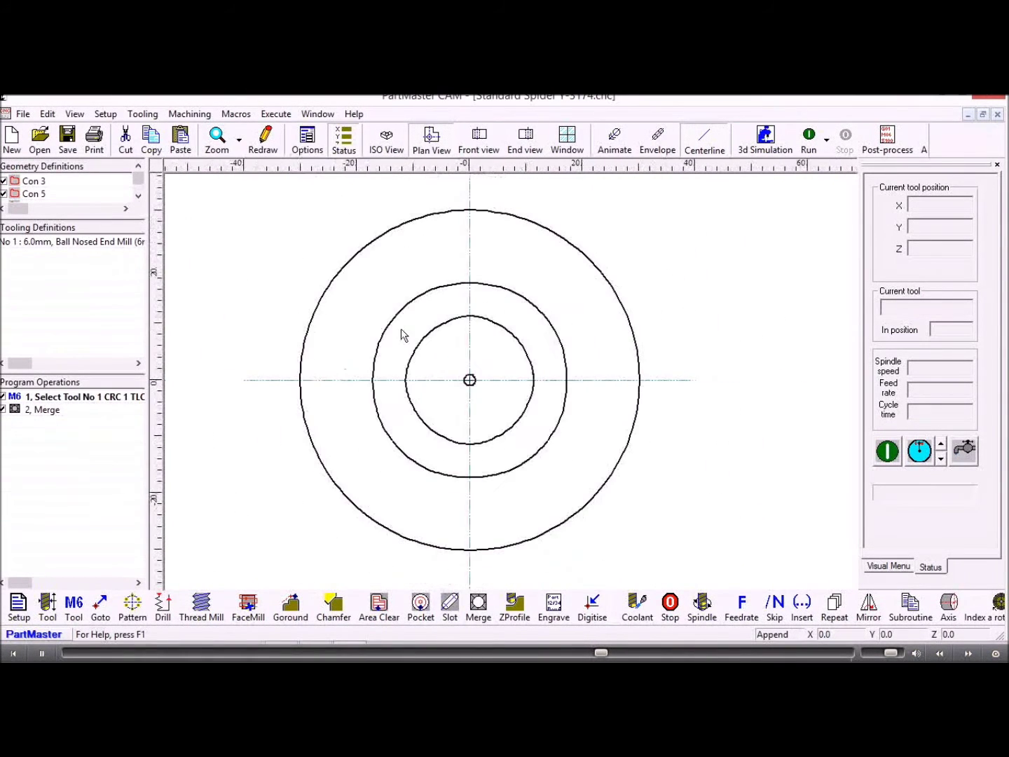
left_click(477, 604)
Define Merge 3 from top contour Con 3 at Z -10 to bottom contour Con 6 at Z -35
left_click(553, 273)
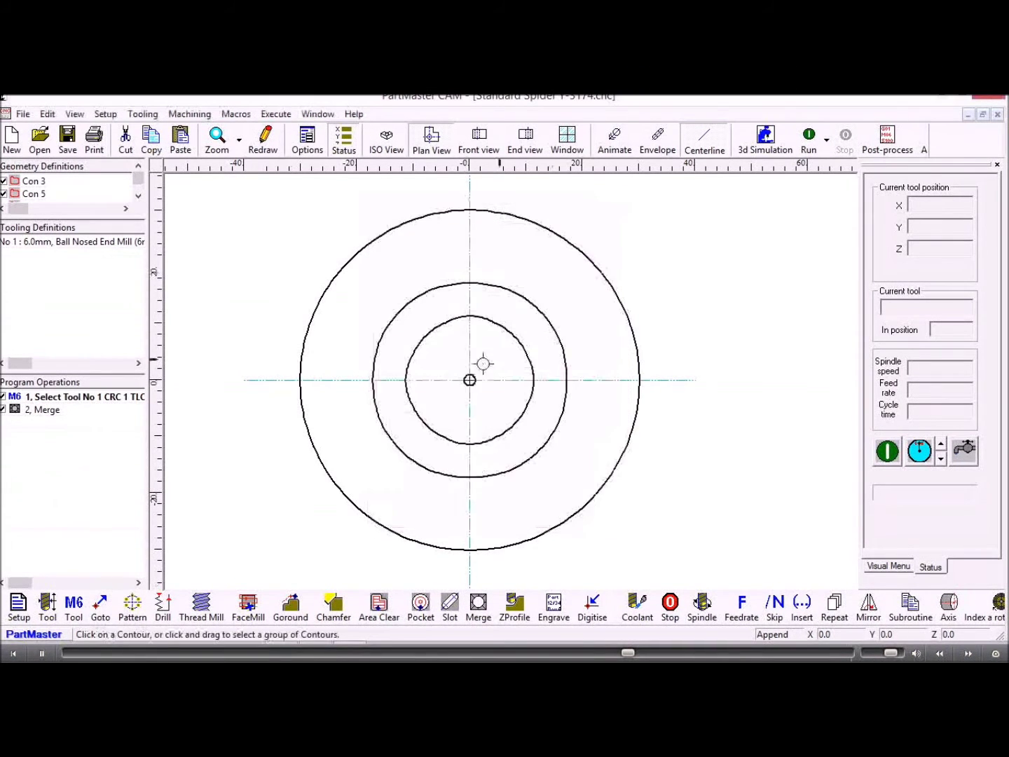
left_click(471, 380)
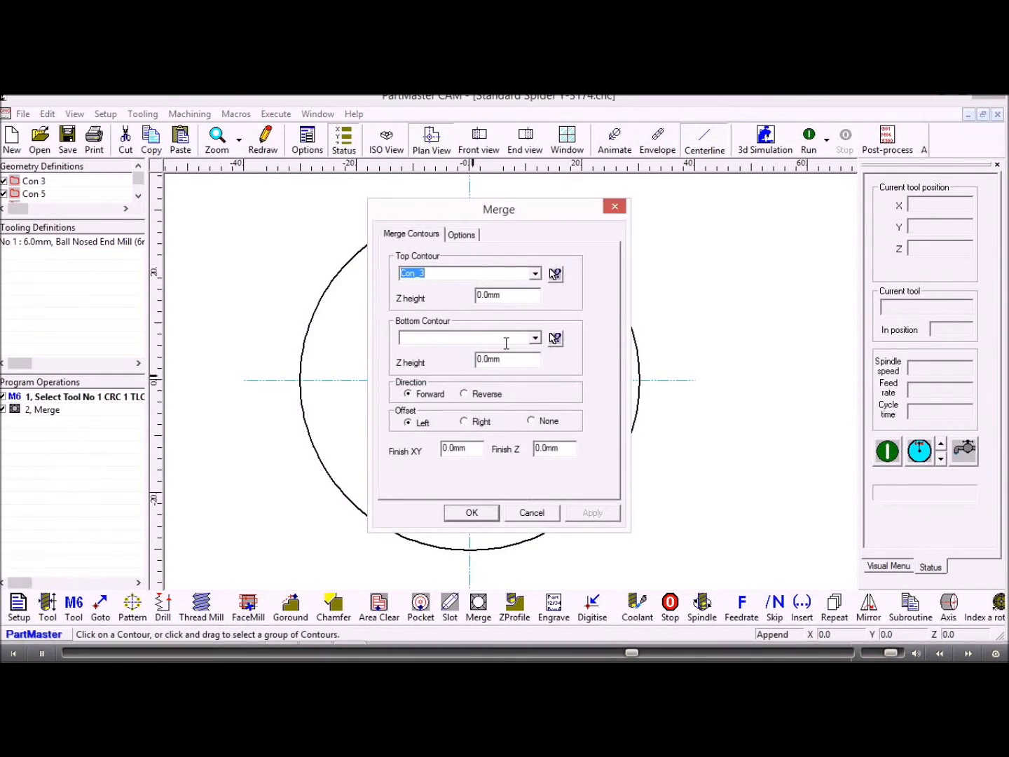
left_click_drag(510, 296, 464, 297)
type("-10")
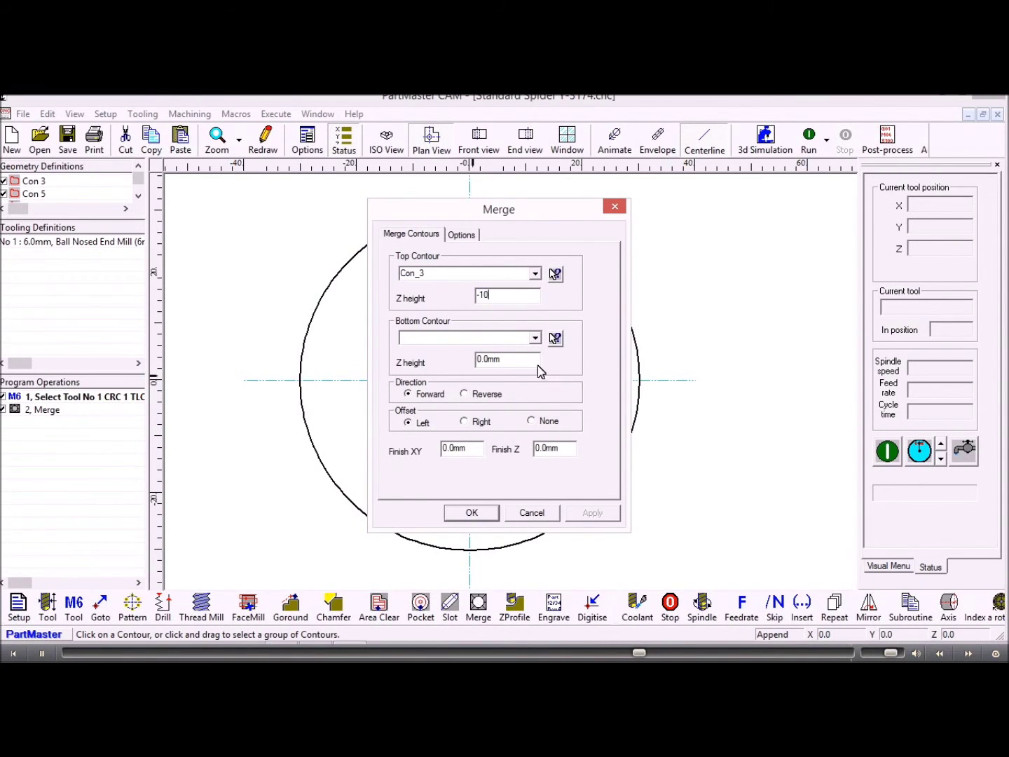
left_click(555, 339)
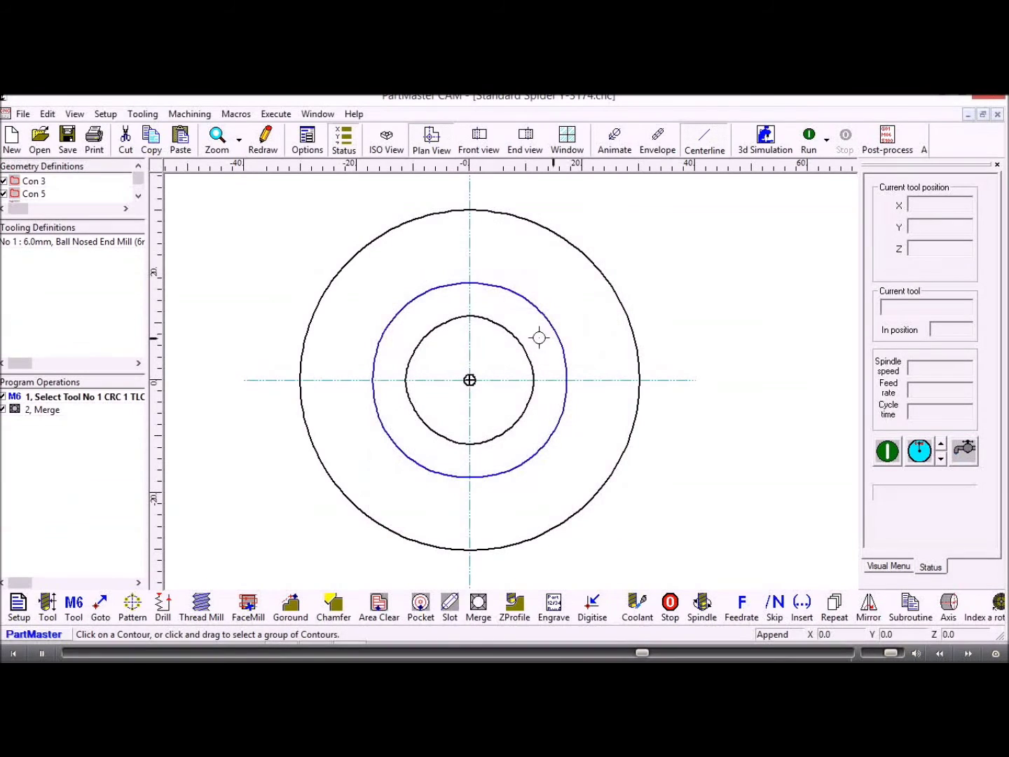
left_click(521, 341)
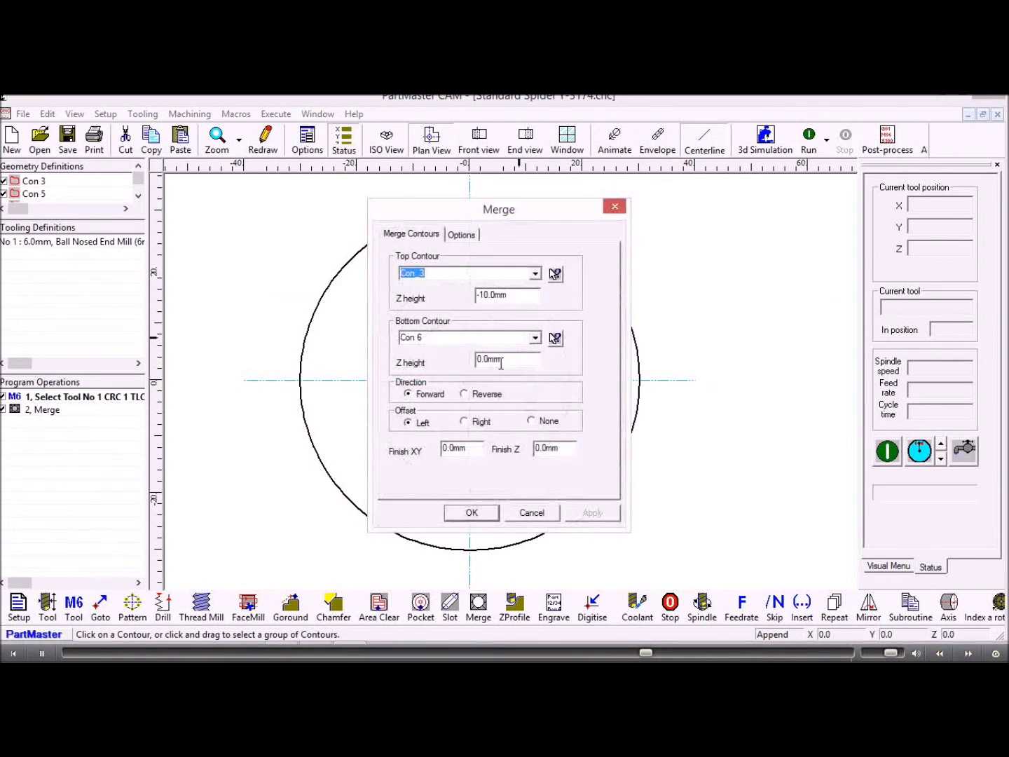
left_click_drag(508, 359, 456, 370)
type("-35")
Create the Merge with a right offset and dismiss the zero-length contour error
left_click(466, 421)
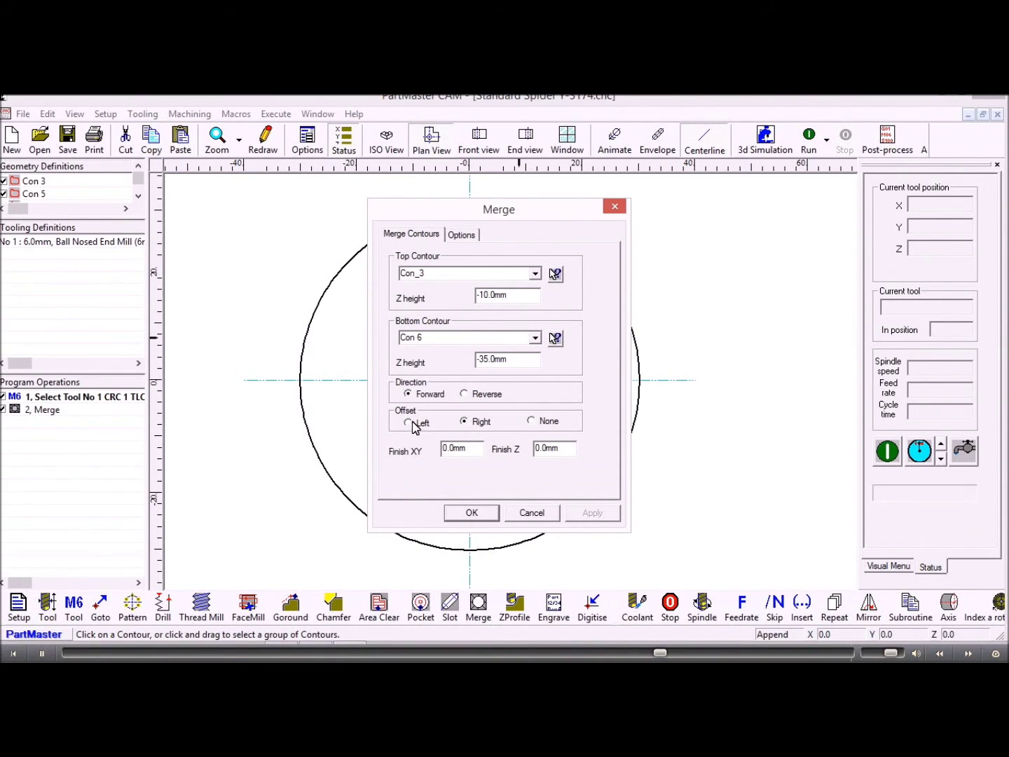
left_click(466, 422)
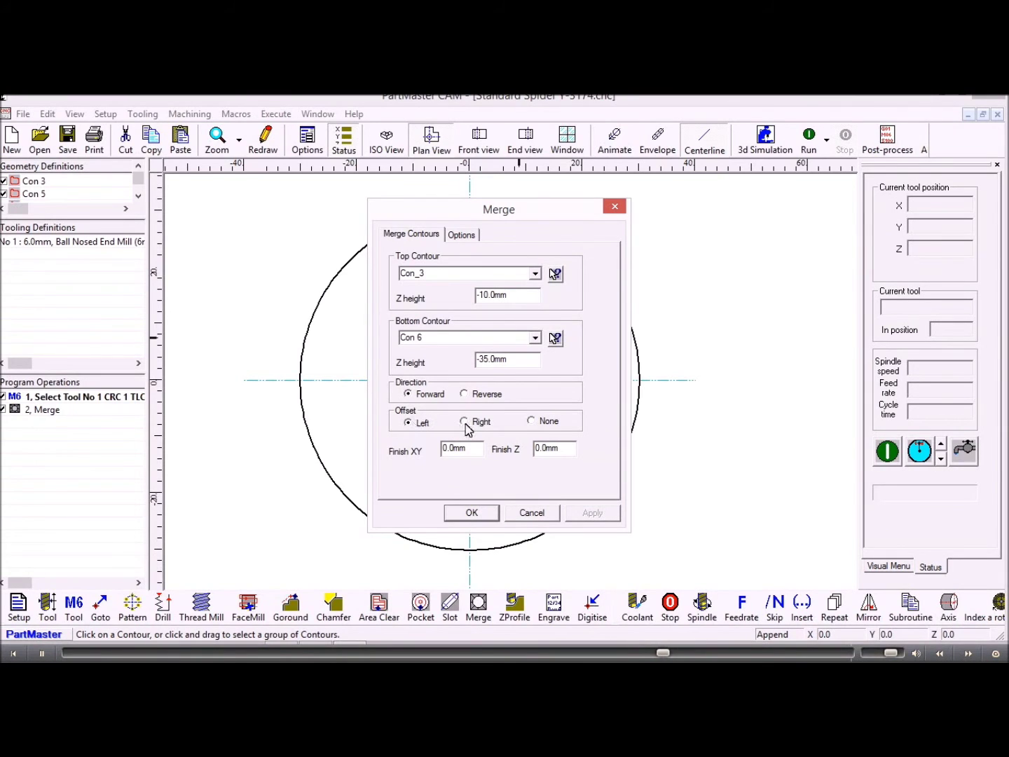
left_click(470, 514)
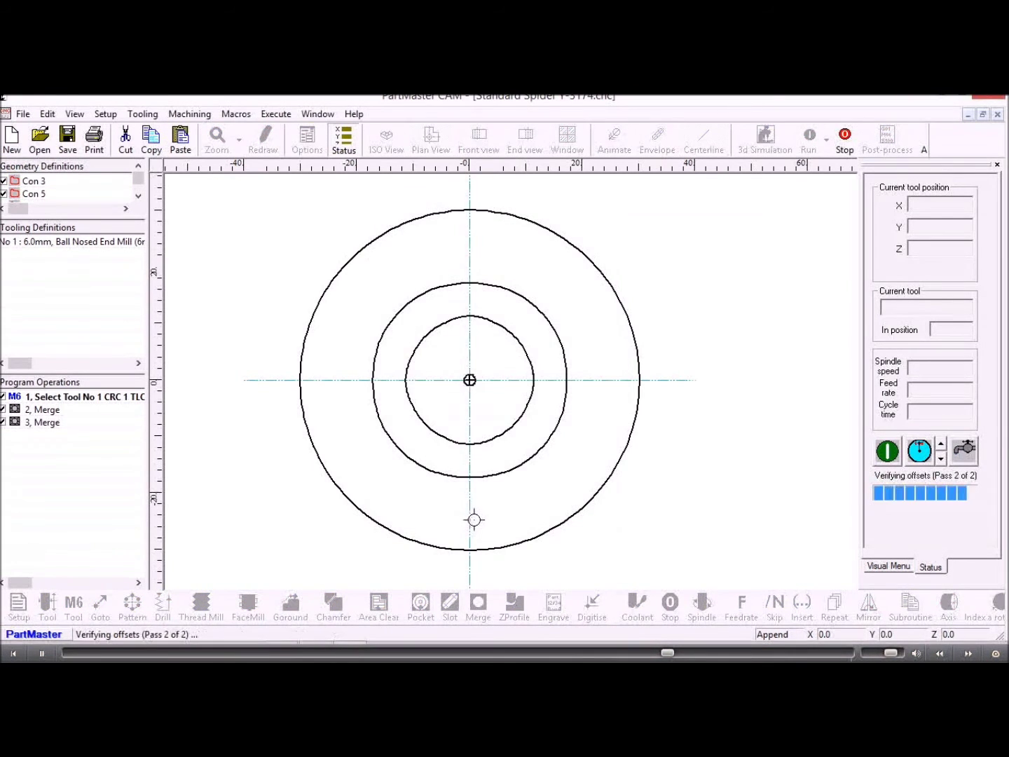
left_click(596, 407)
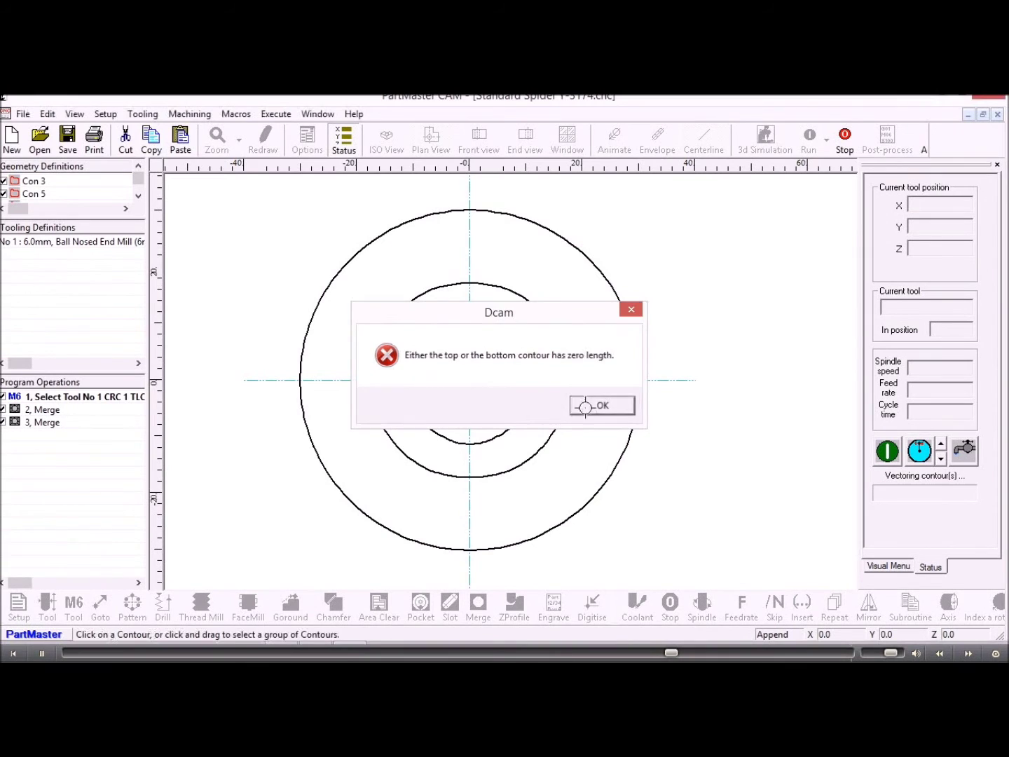
Reopen the 3, Merge operation and change its offset to None
double_click(47, 423)
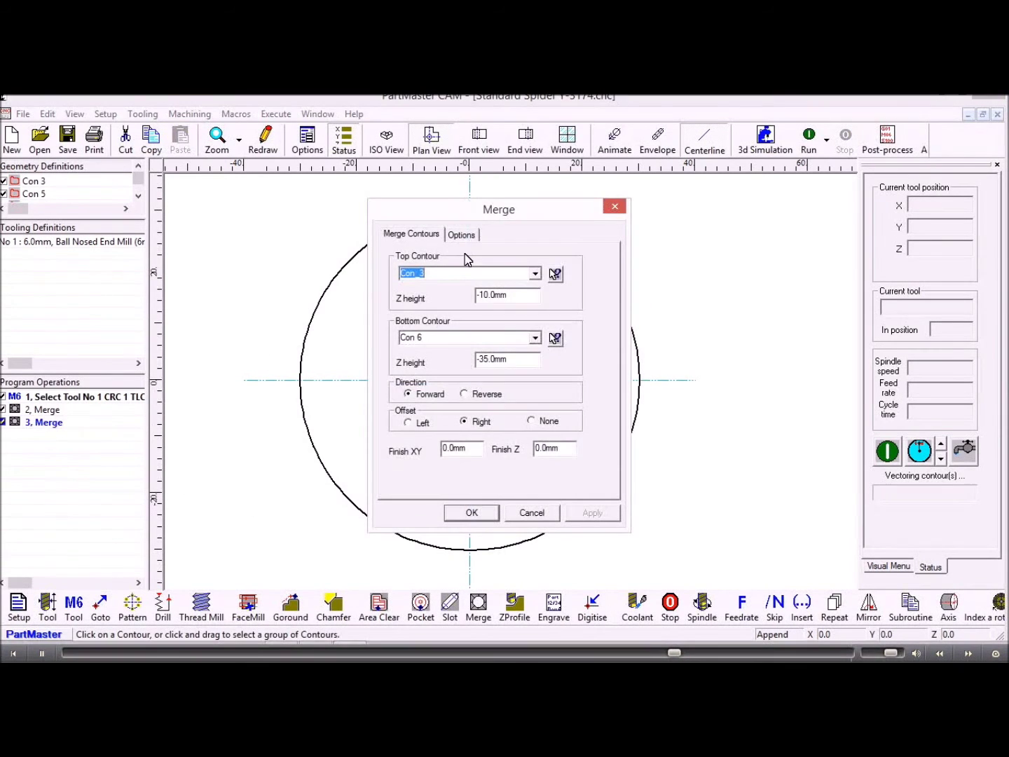
left_click(462, 237)
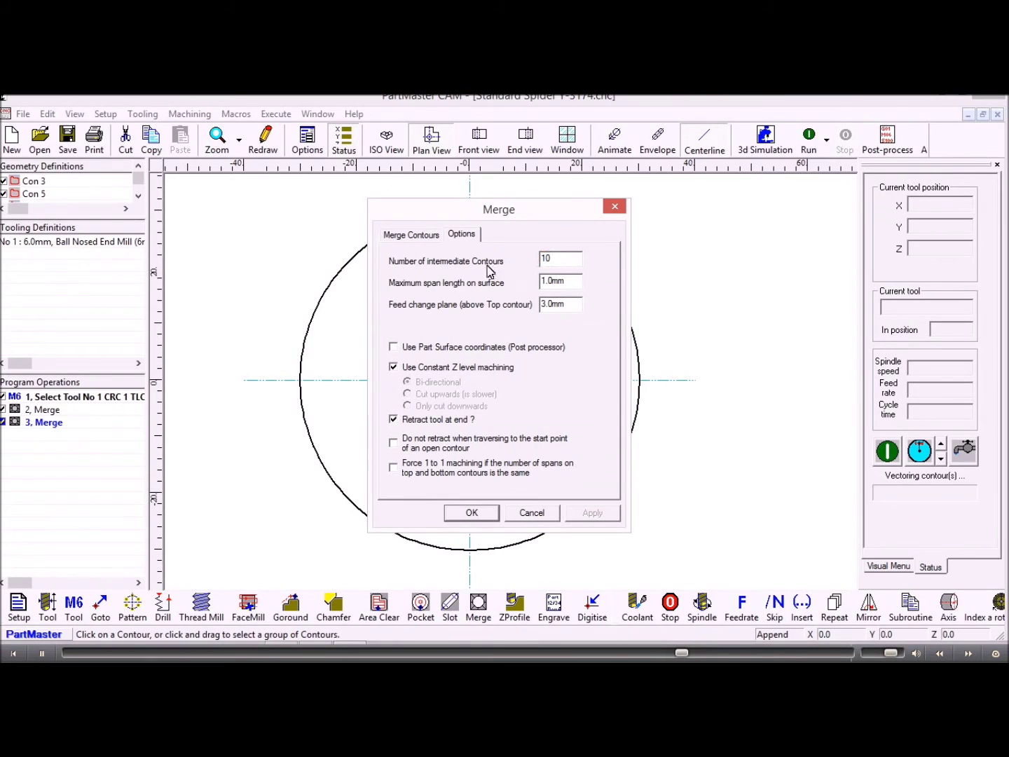
left_click(429, 236)
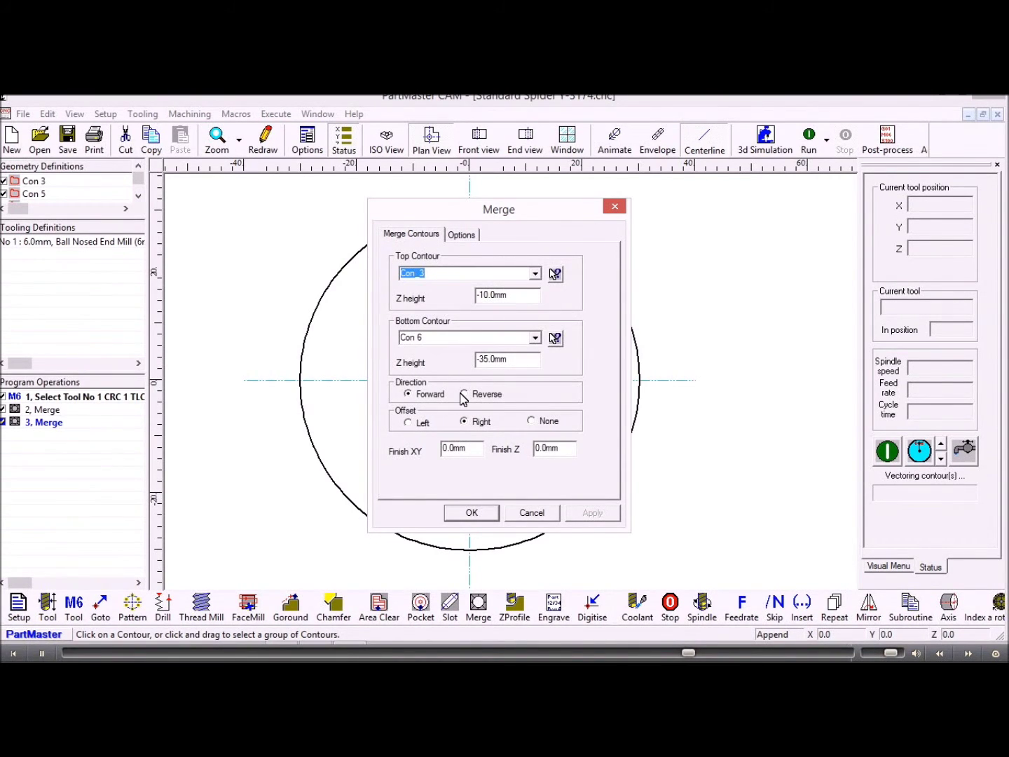
left_click(532, 421)
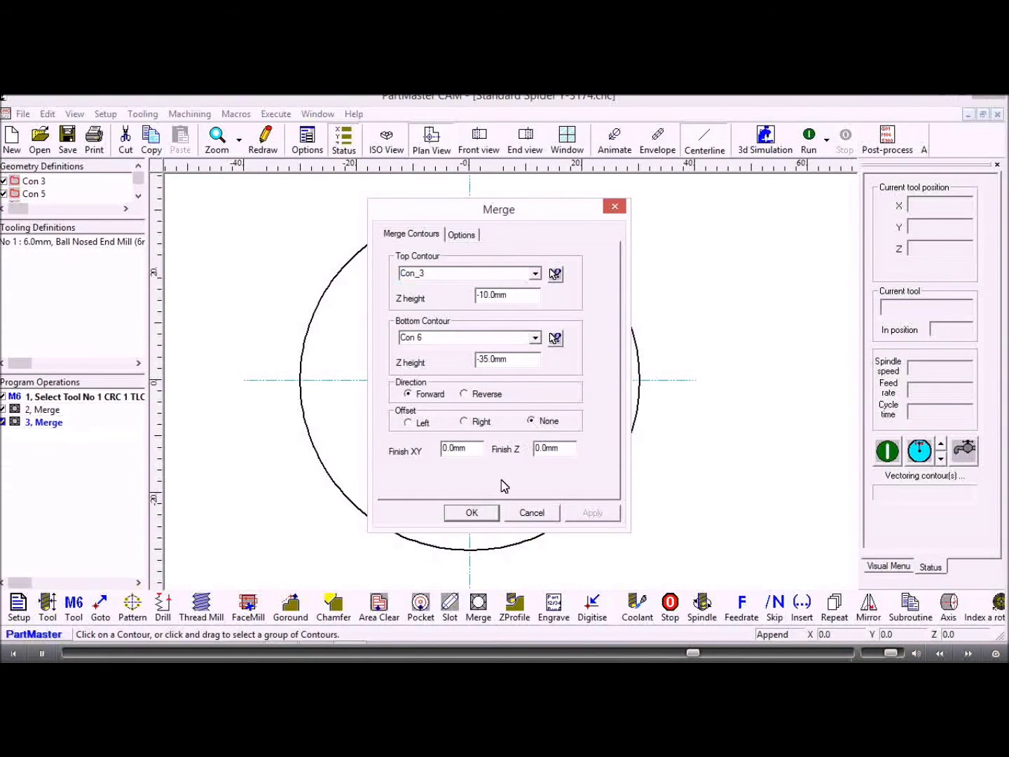
left_click(469, 515)
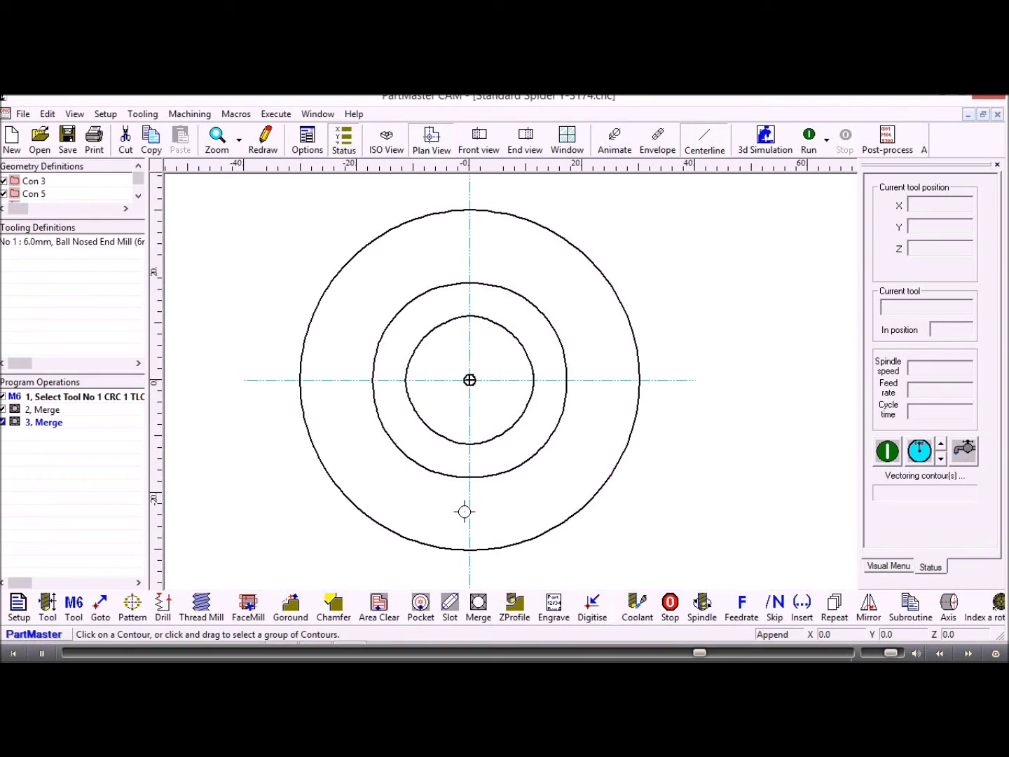
left_click(808, 140)
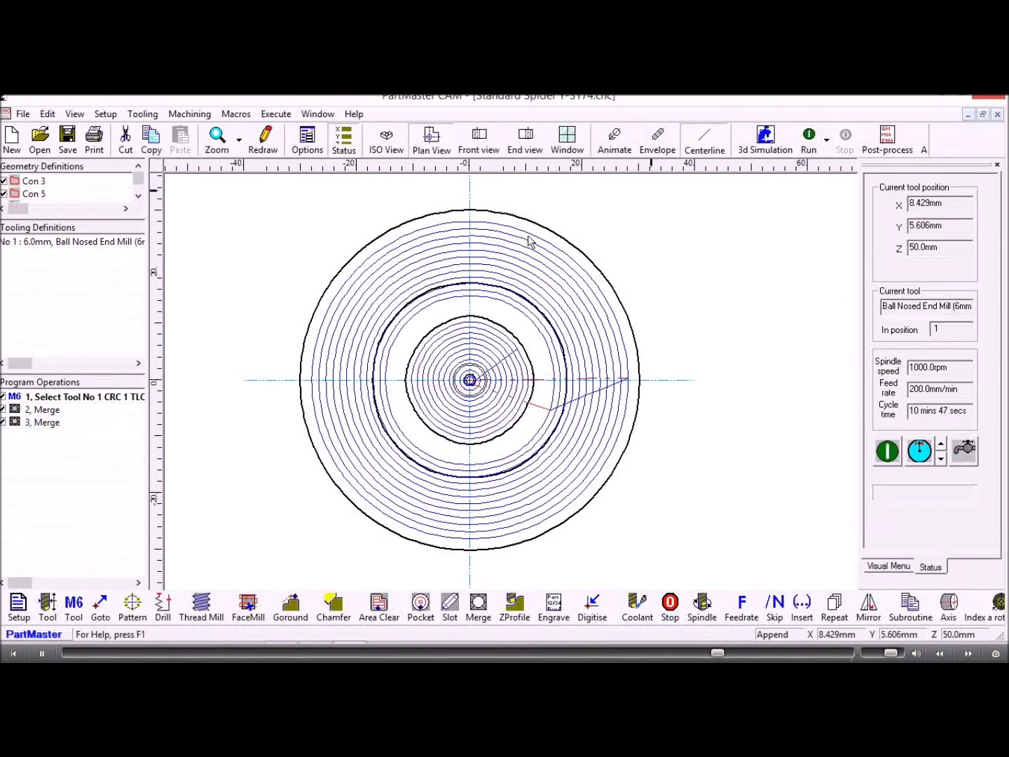
Rerun the simulation in isometric view, showing both Merge toolpaths totalling 10 mins 47 secs
left_click(388, 139)
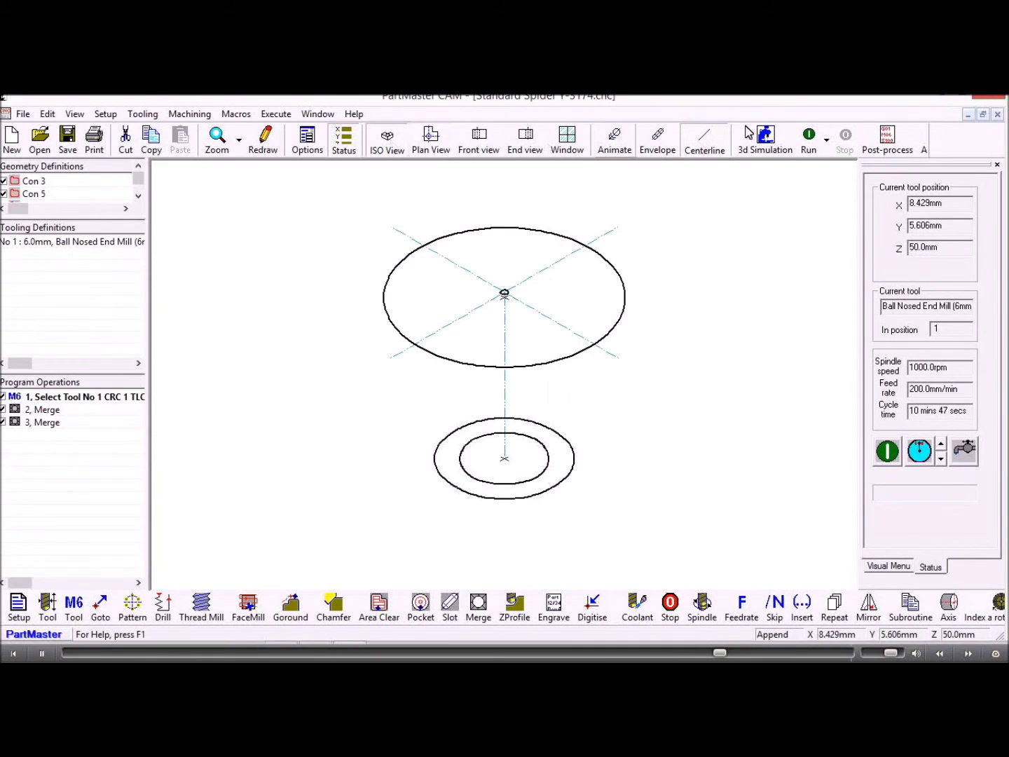
left_click(808, 143)
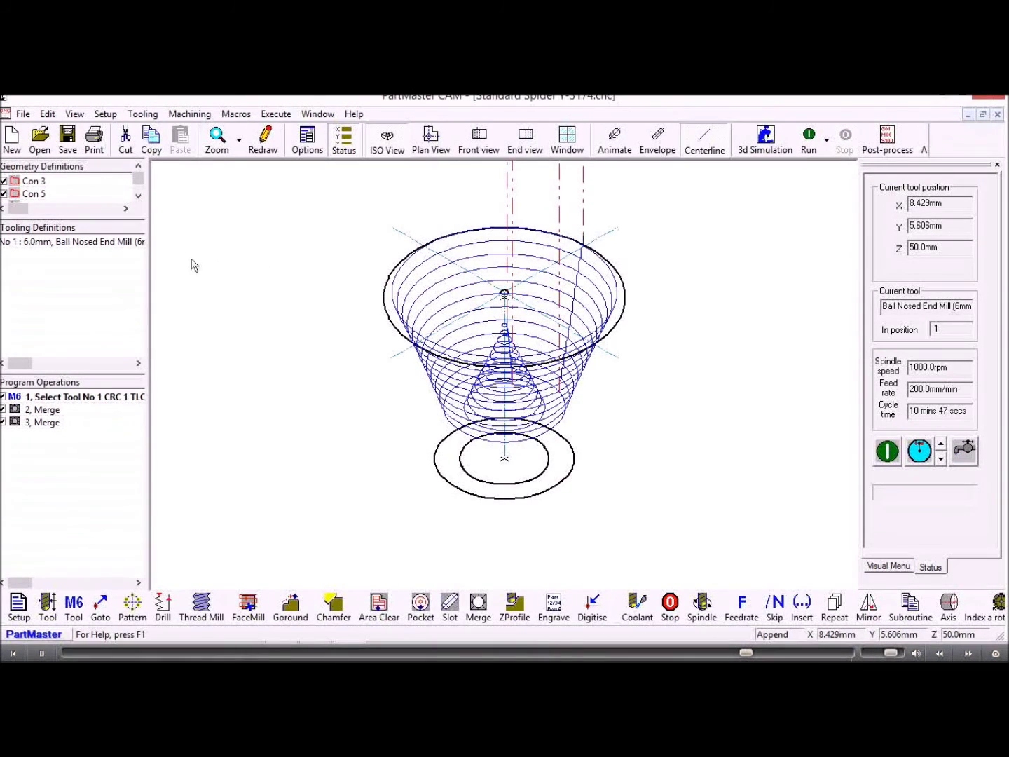
Try an End mill with 2 mm tip radius, then cancel to keep the 6 mm ball-nose
double_click(110, 242)
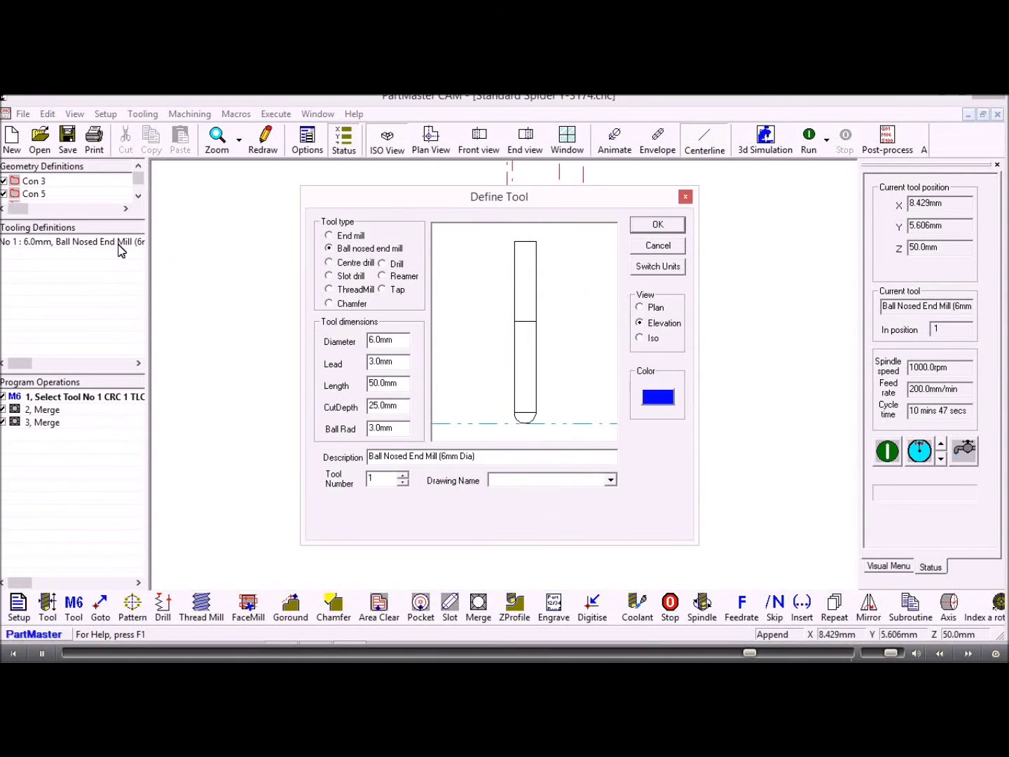
left_click(329, 236)
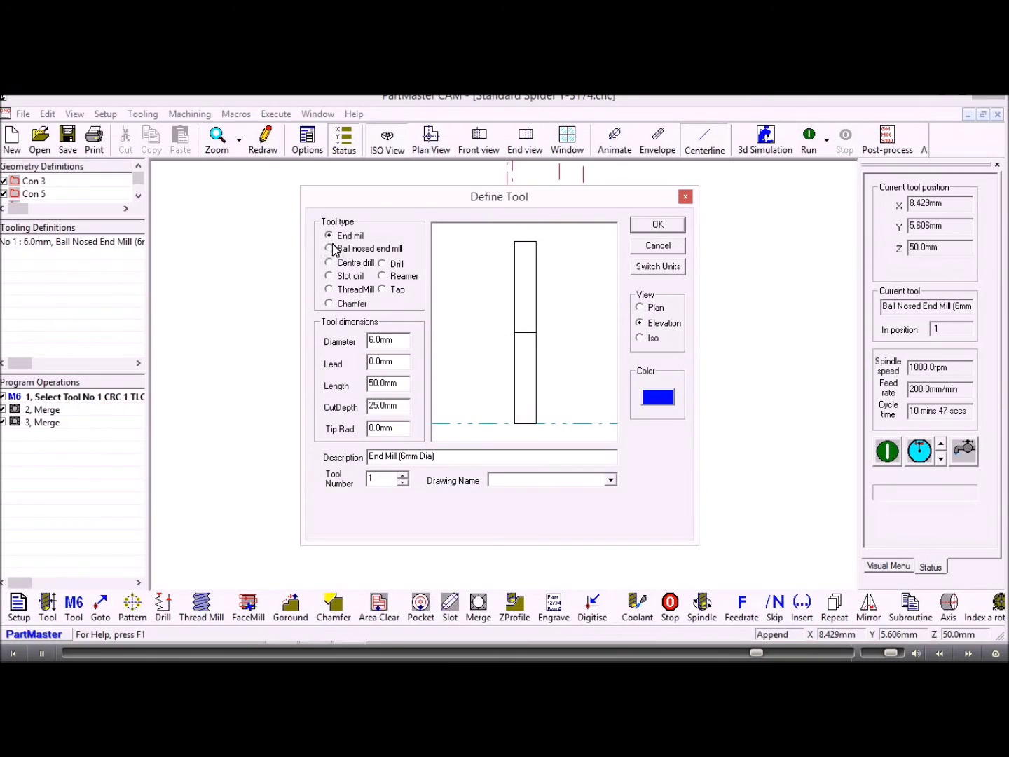
double_click(391, 426)
type("2")
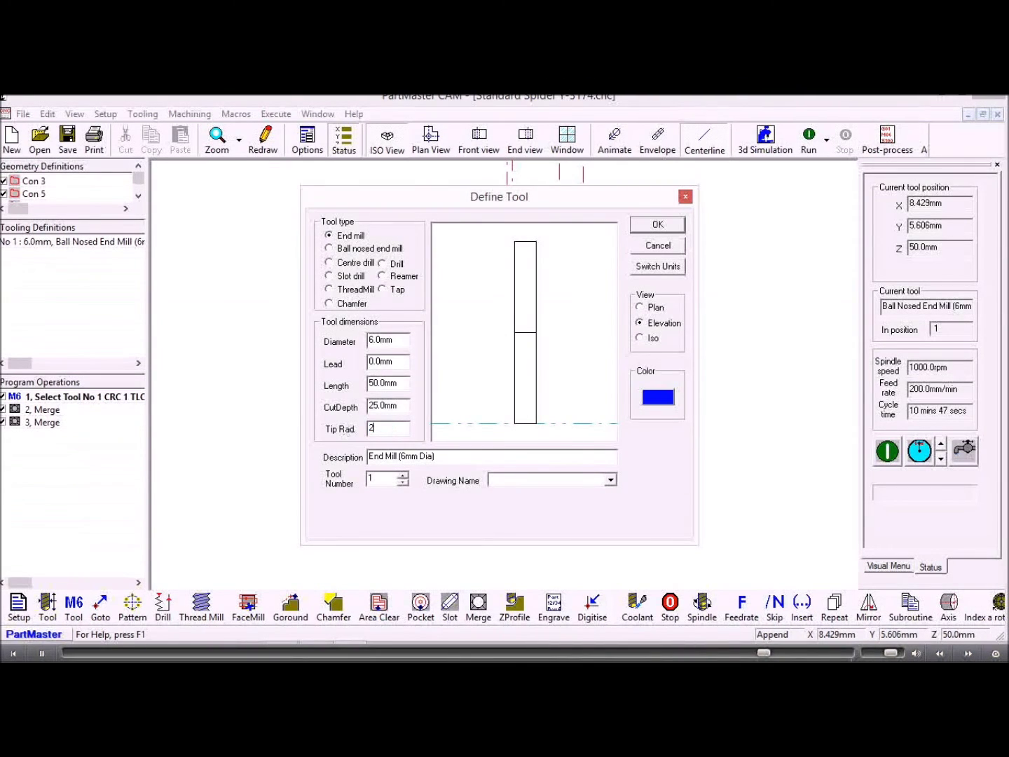
left_click(443, 408)
left_click(651, 227)
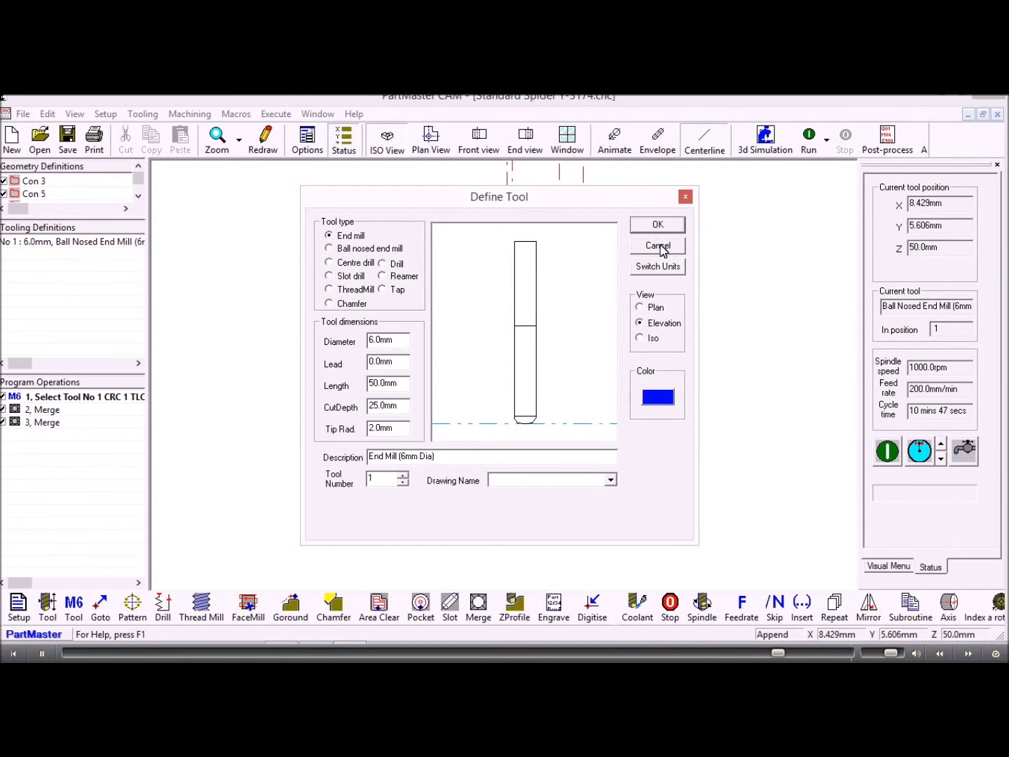
left_click(658, 247)
double_click(44, 412)
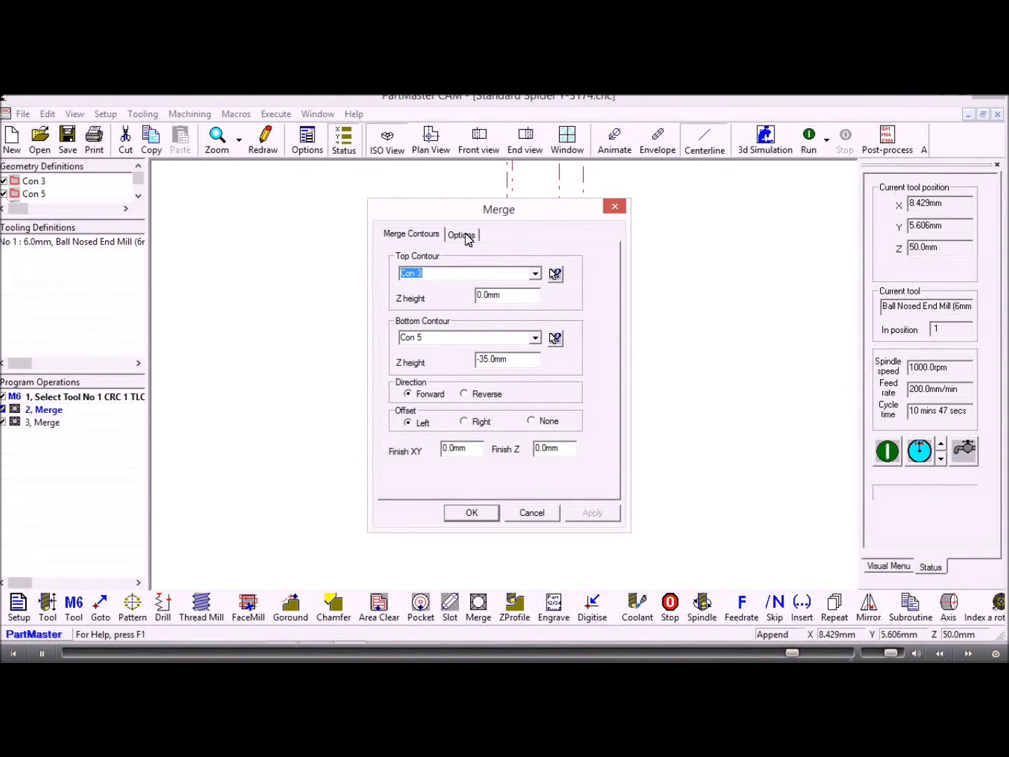
Uncheck Use Constant Z level machining on Merge 2 and rerun the simulation
left_click(462, 236)
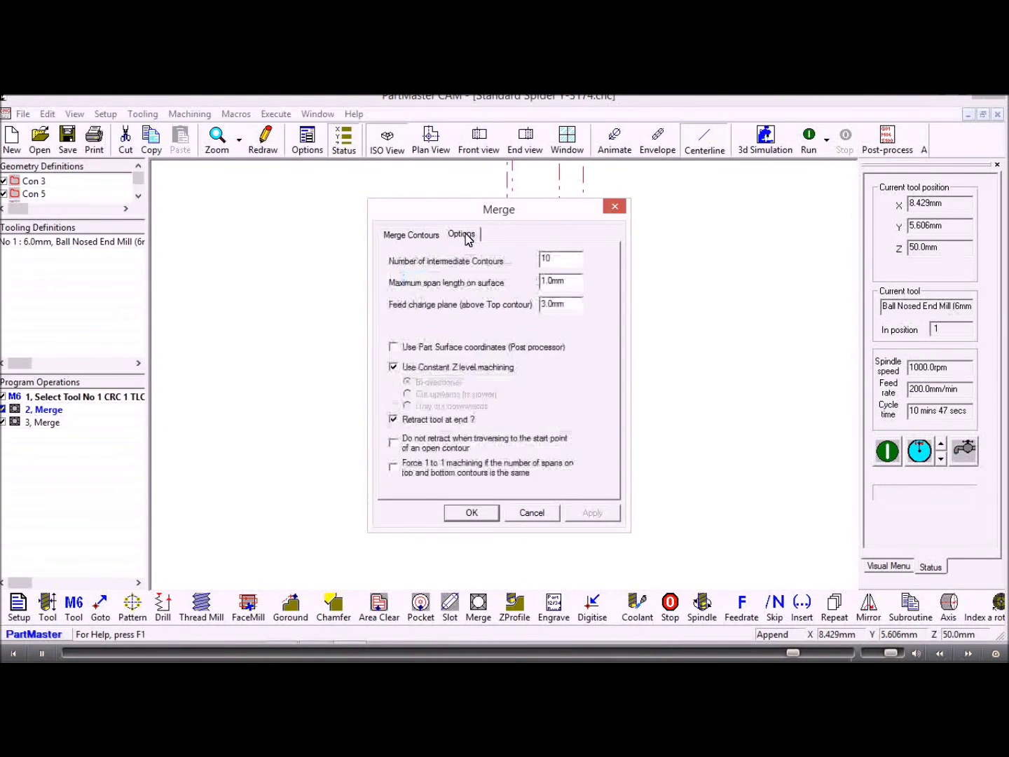
left_click(395, 368)
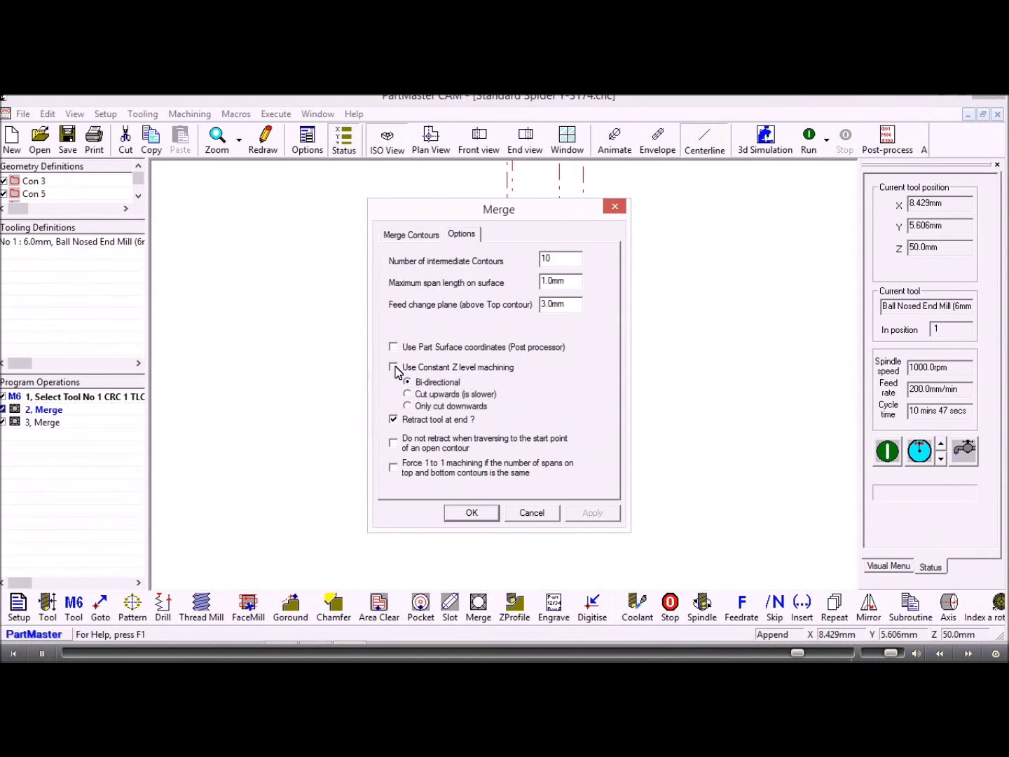
left_click(474, 512)
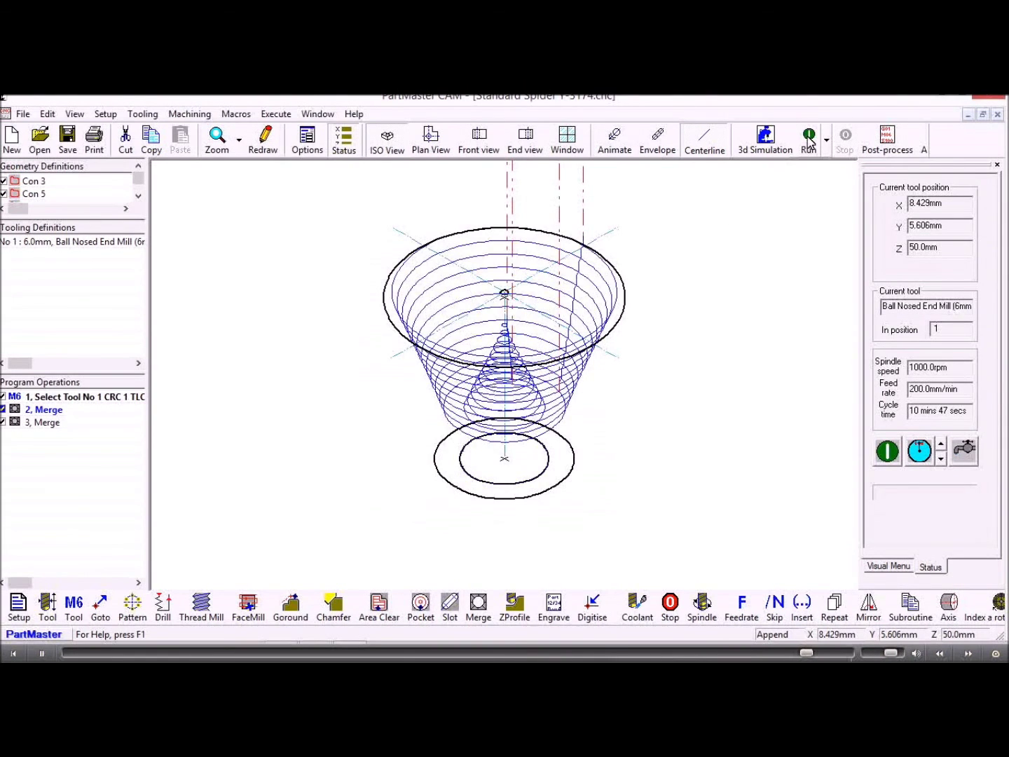
left_click(810, 138)
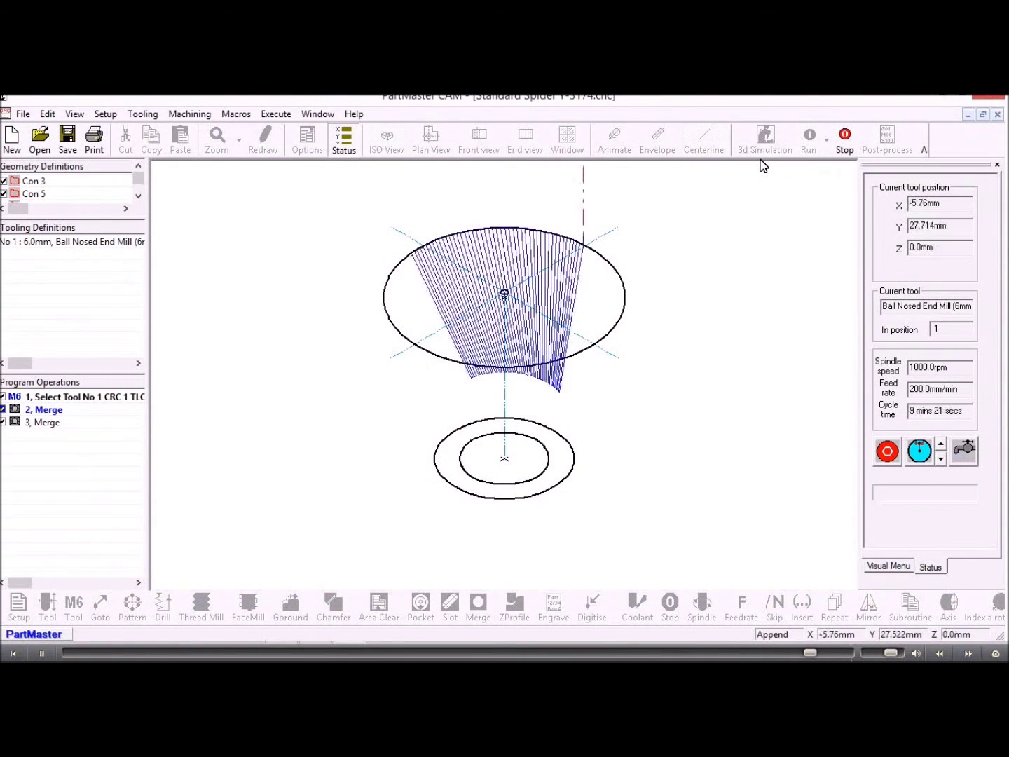